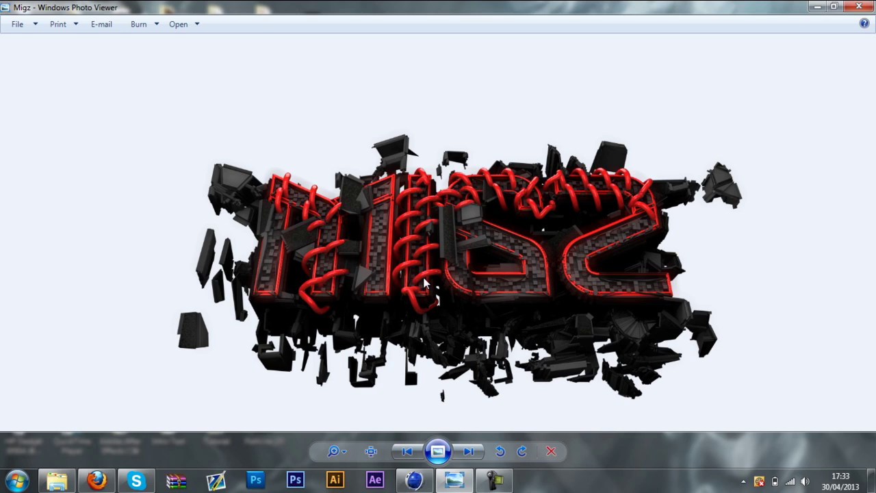
Step: Switch to the Cinema 4D scene and delete the objects from Reeper X.1 down to MoText
left_click(414, 479)
left_click(659, 68)
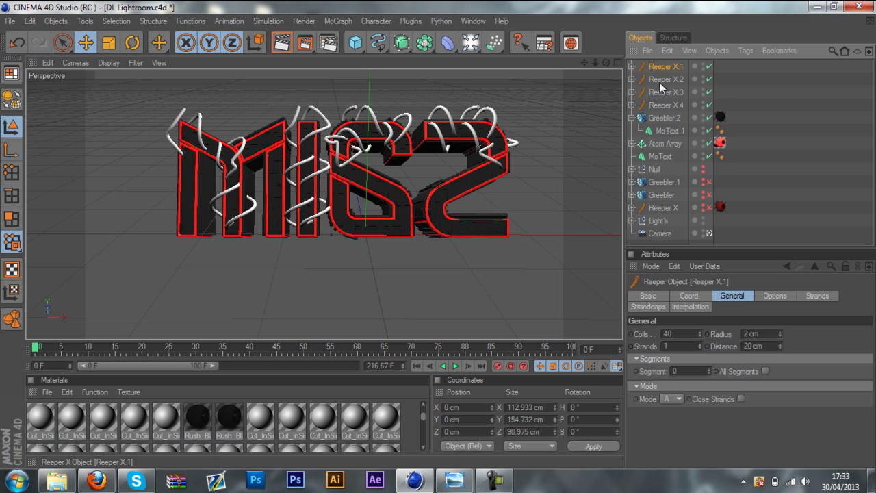
left_click(655, 156, "shift")
key("Delete")
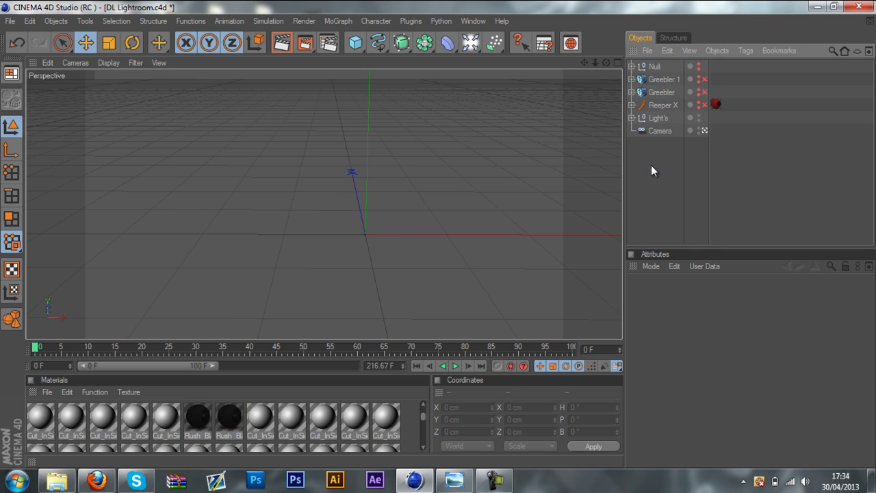
Step: Add a MoText object and shift it along the X axis to about -168 cm so it is centred
left_click_drag(606, 62, 438, 234)
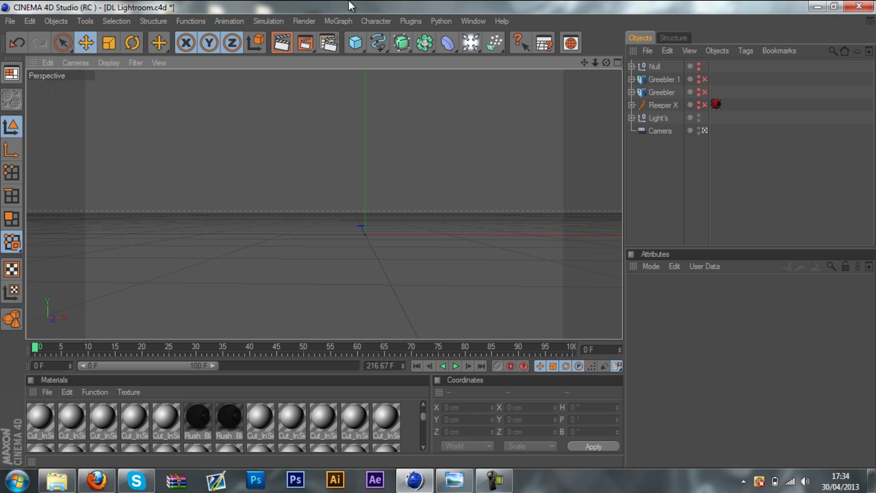
left_click(339, 21)
left_click(340, 162)
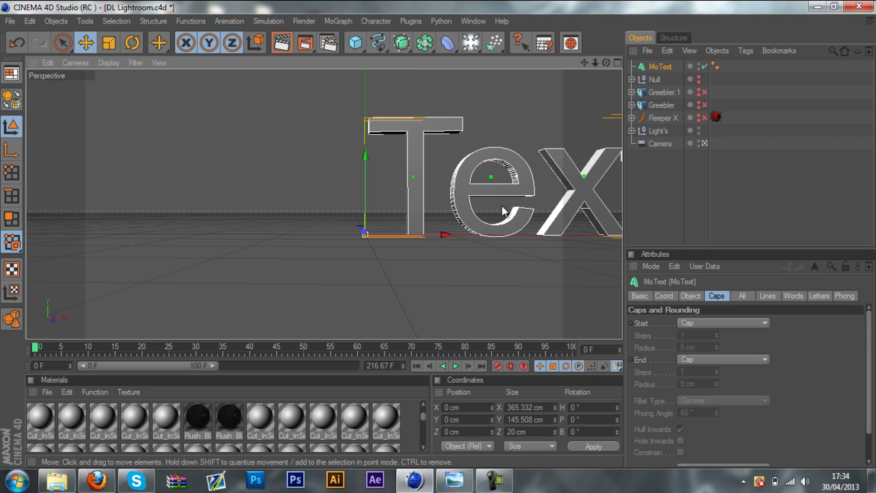
left_click_drag(445, 235, 311, 236)
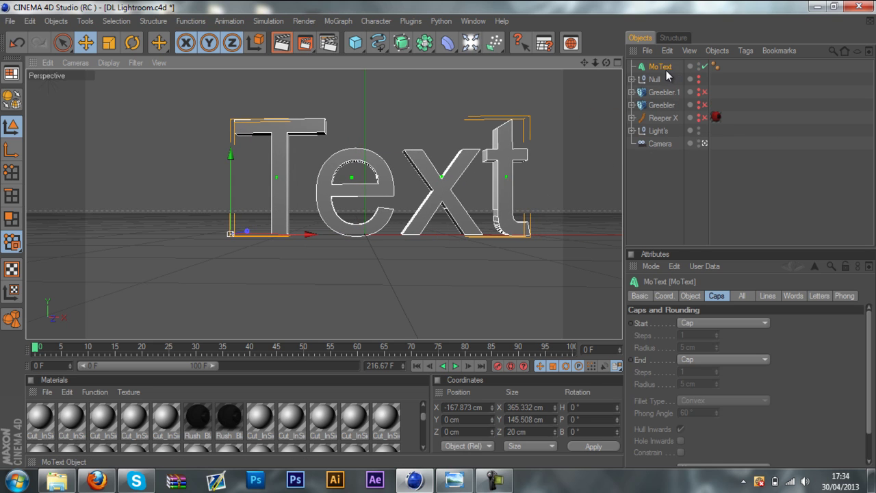
Step: Change the MoText's wording to MIGZ and apply the font whose name starts with "dy"
left_click(688, 295)
left_click_drag(686, 352, 599, 348)
type("MIGZ")
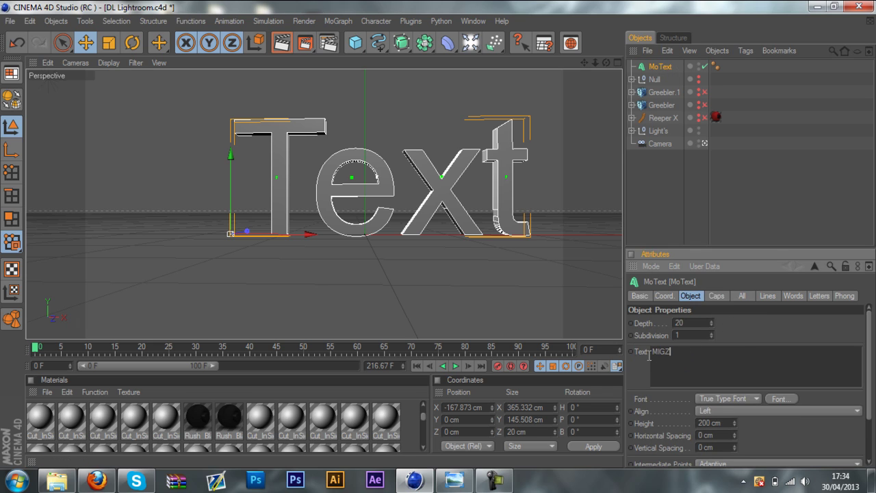
left_click(779, 399)
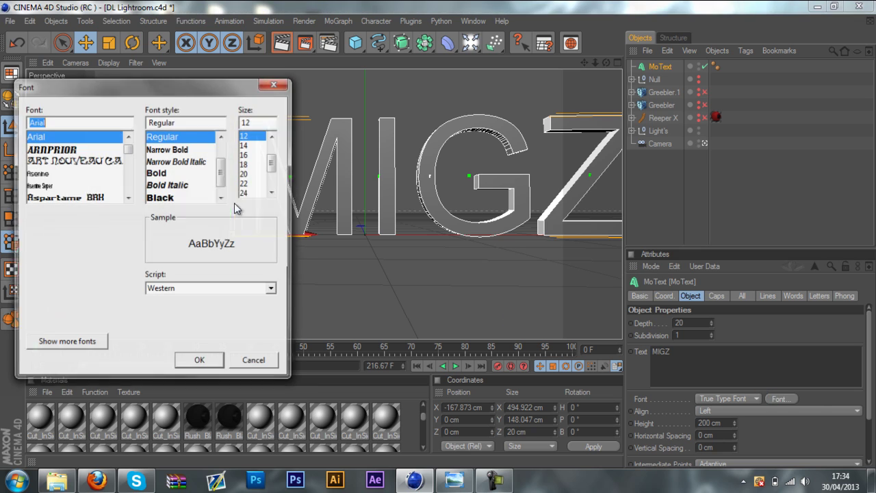
type("dy")
left_click(43, 136)
left_click(218, 363)
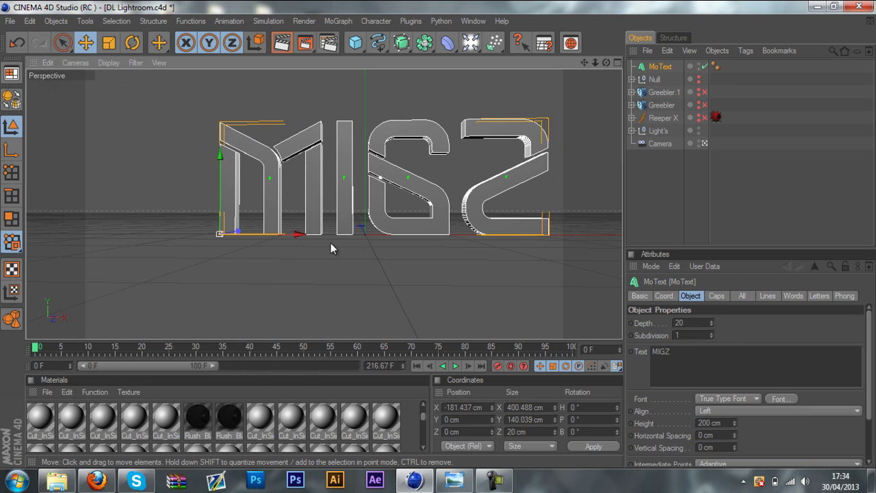
Step: Set the MIGZ text's extrusion depth to 80
double_click(689, 326)
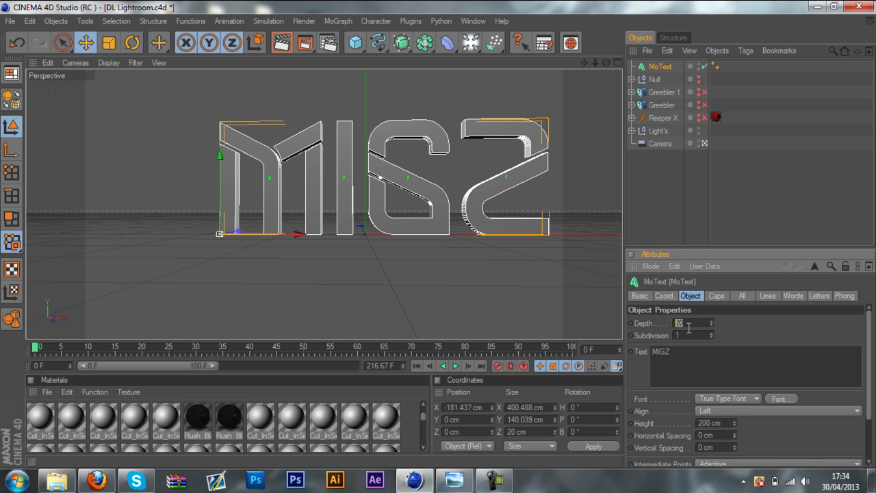
type("80")
key("Return")
Step: Set the text's start and end to Fillet Cap with 1 cm radius, and shift it to about X -200 cm
left_click(716, 296)
left_click(718, 323)
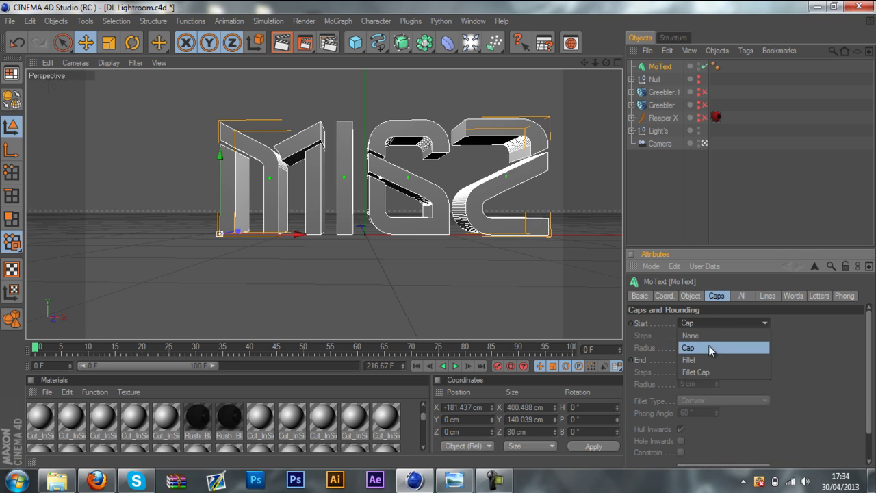
left_click(695, 371)
left_click(697, 359)
left_click(696, 409)
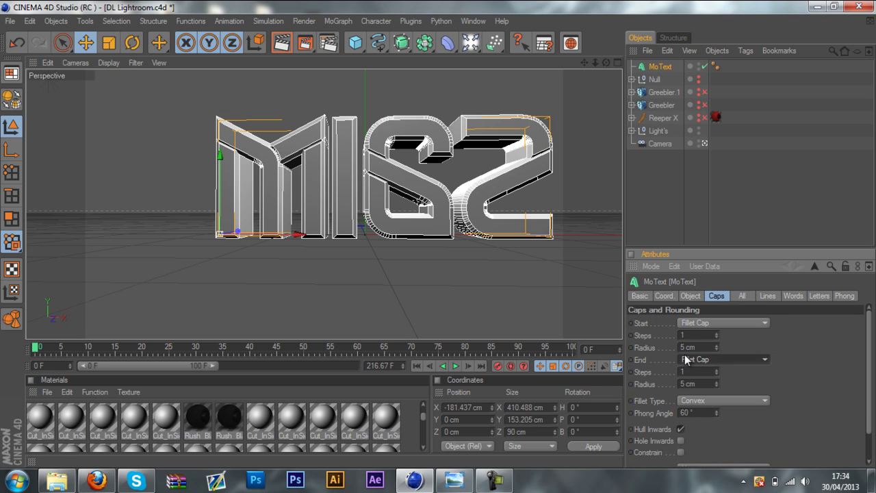
type("1")
key("Tab")
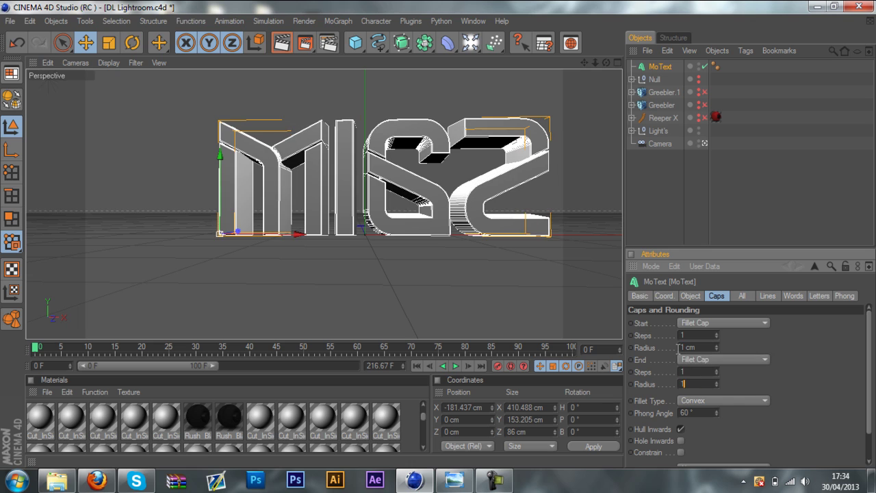
type("1")
key("Return")
left_click_drag(316, 236, 301, 236)
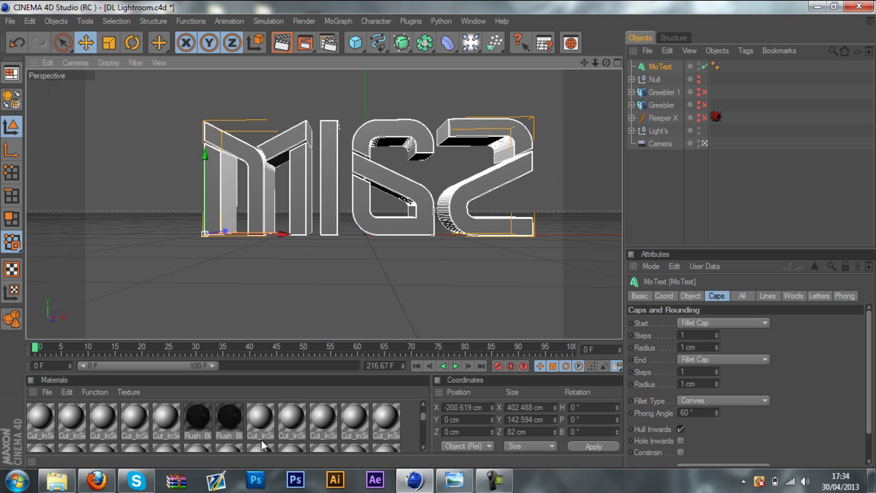
Step: Apply the second black Rush material to the MoText object
left_click(230, 417)
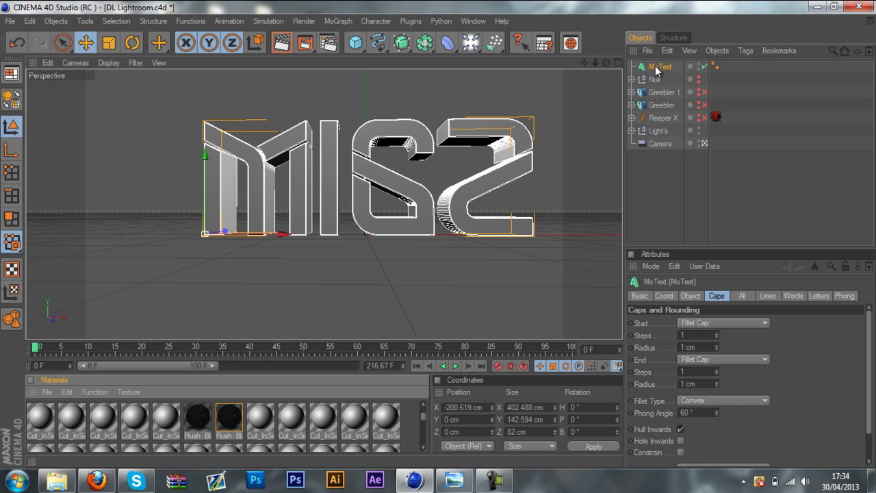
left_click_drag(656, 71, 655, 69)
left_click(663, 210)
left_click(655, 68)
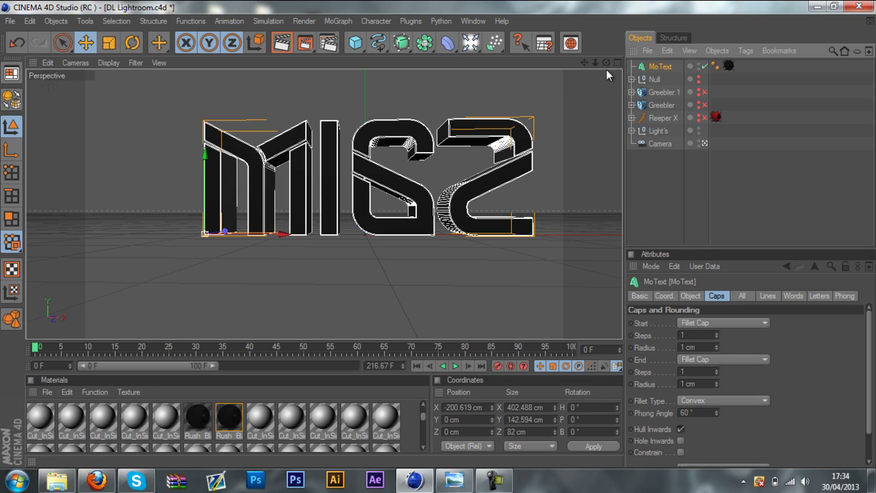
Step: Duplicate the MoText and place the copy inside a new Atom Array
key("ctrl+c")
key("ctrl+v")
left_click_drag(423, 35, 513, 102)
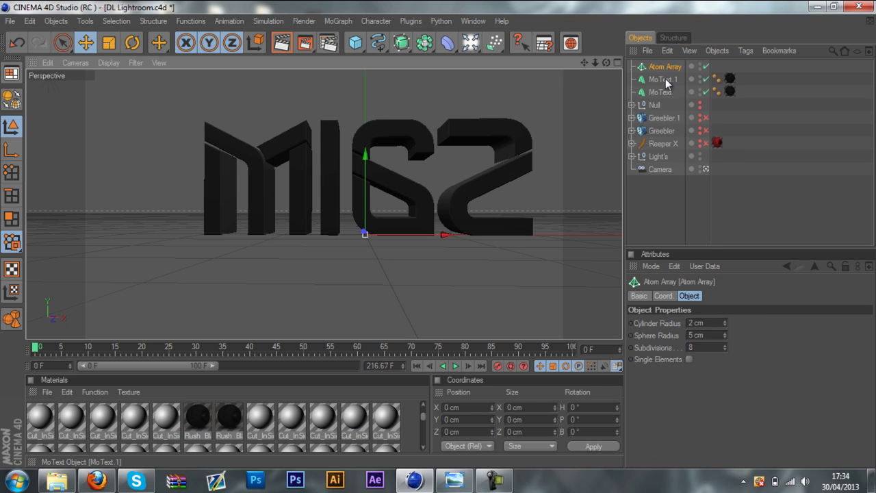
left_click_drag(665, 78, 651, 70)
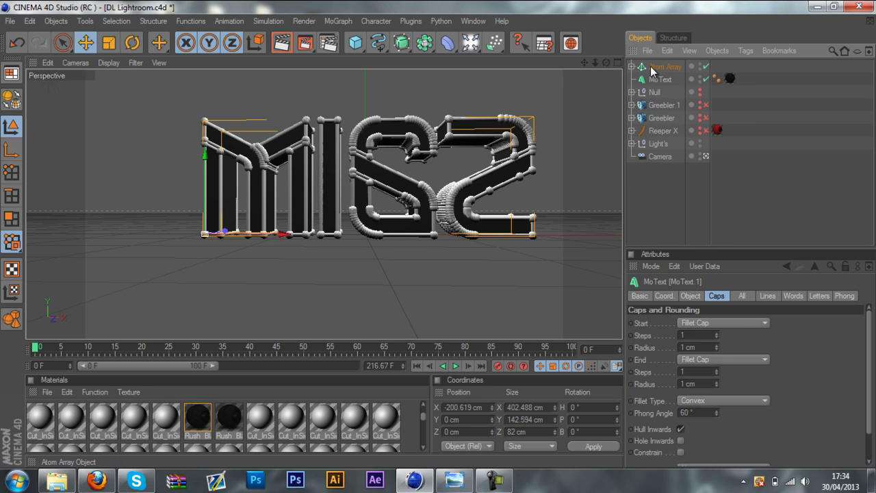
Step: Set the Atom Array's cylinder radius and sphere radius to 1 cm each
left_click(654, 68)
double_click(692, 322)
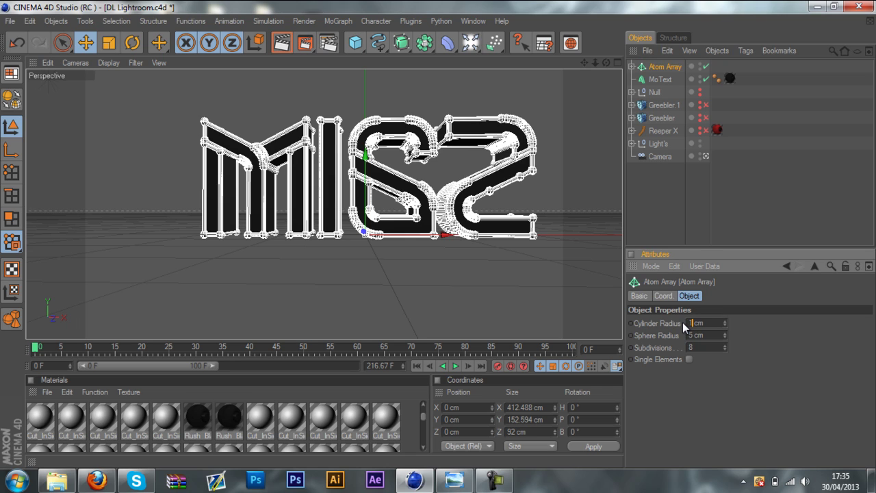
left_click(768, 341)
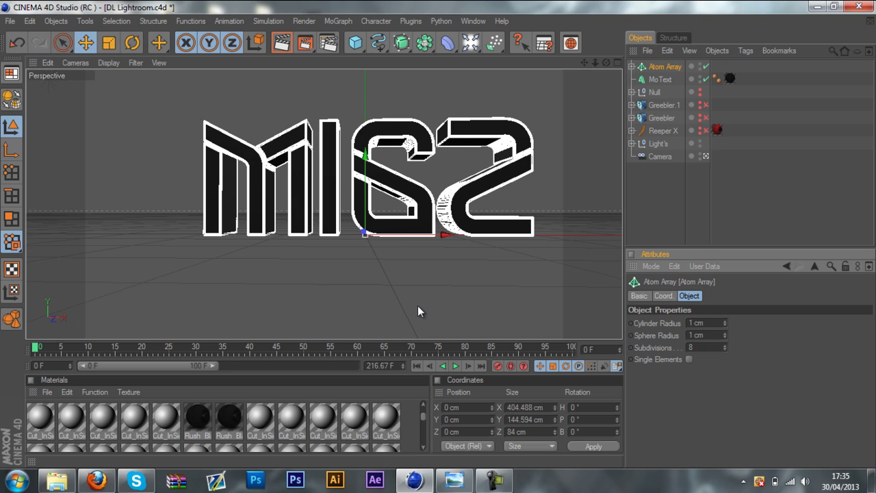
Step: Apply the red GLOW material to the Atom Array
left_click_drag(423, 418, 423, 425)
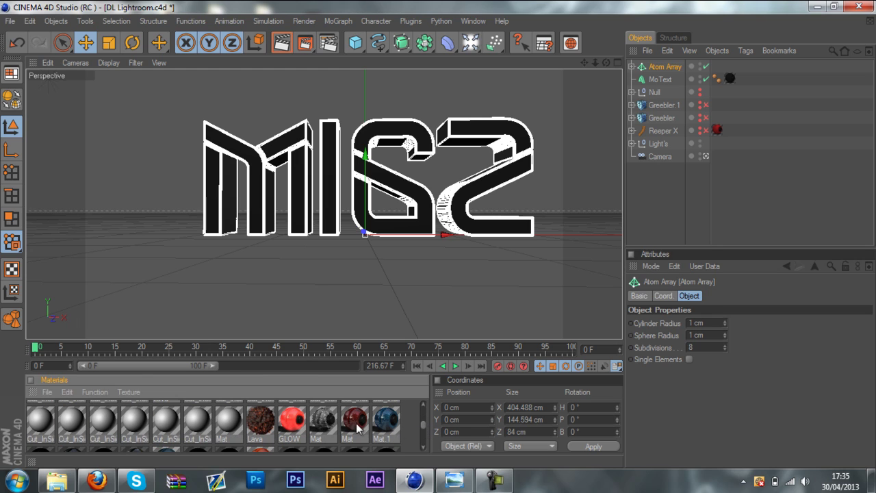
left_click_drag(299, 421, 661, 74)
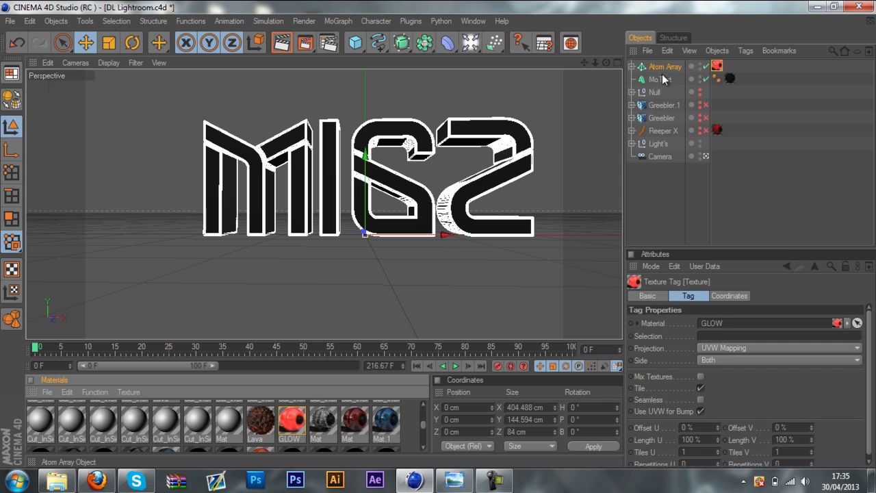
left_click(647, 178)
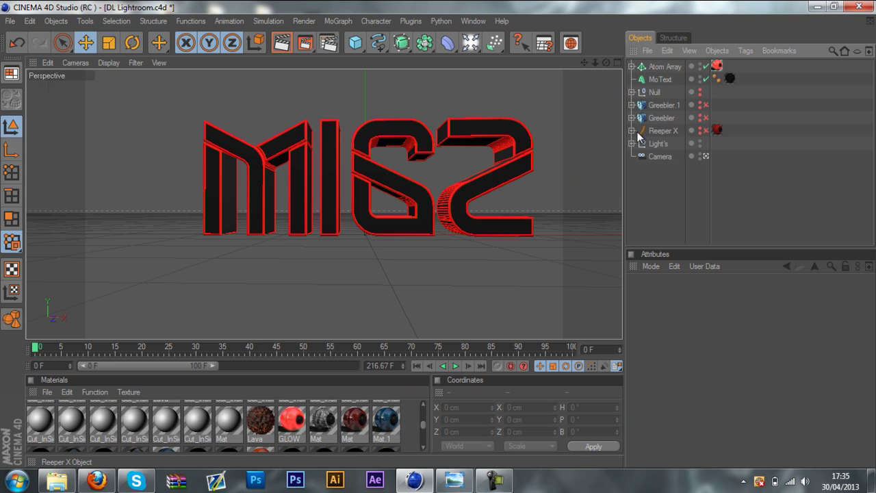
Step: Duplicate the original MoText and place the copy inside a new Greebler object
left_click(659, 79)
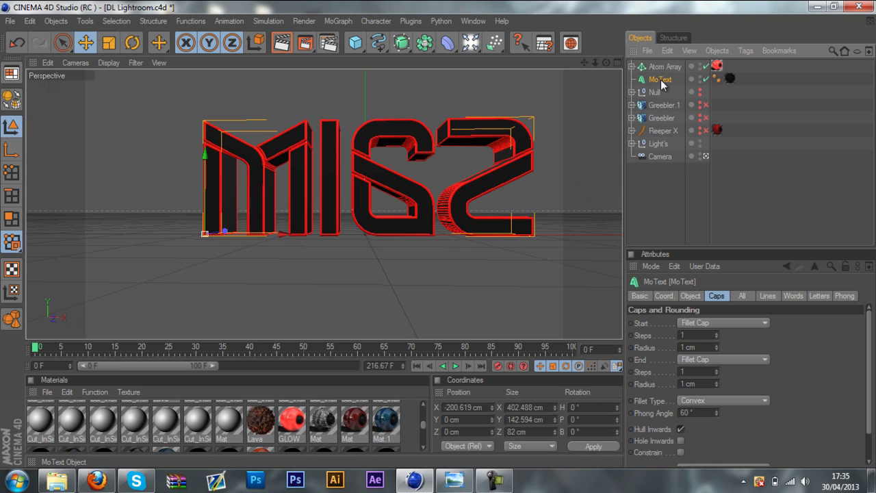
key("ctrl+c")
key("ctrl+v")
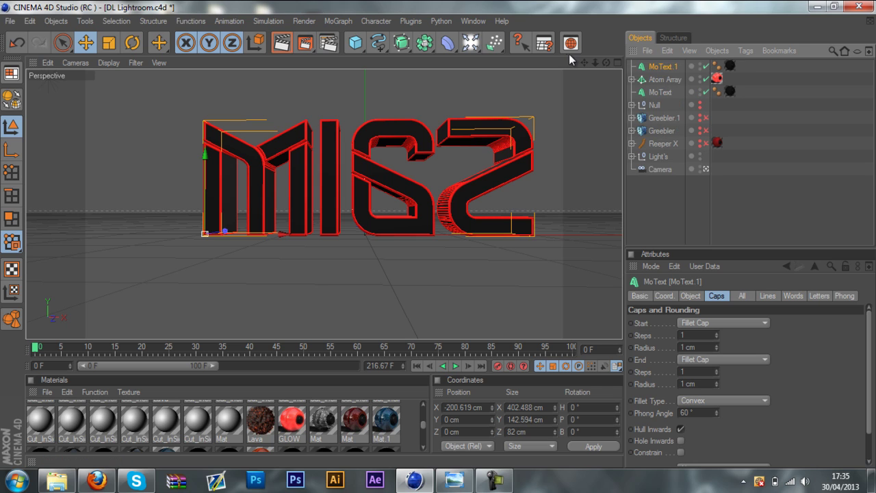
left_click(410, 21)
mouse_move(452, 68)
left_click(512, 72)
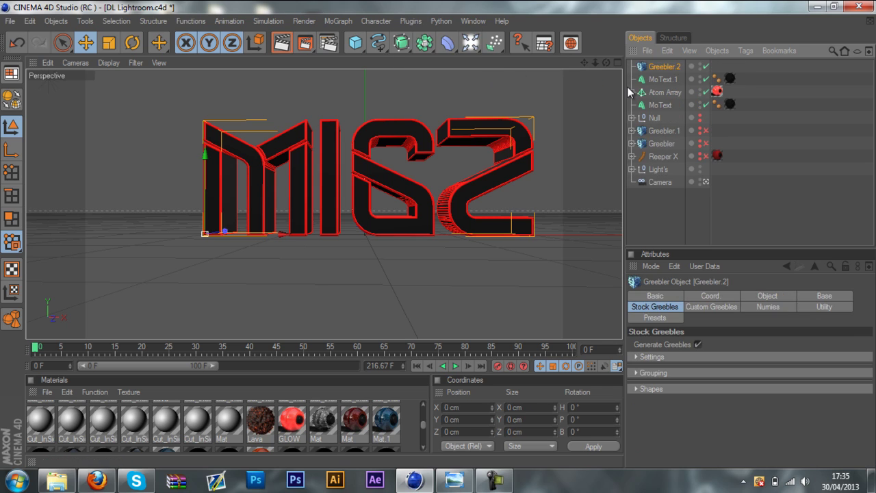
left_click_drag(656, 65, 654, 67)
Step: Set the new Greebler's base height to a minimum of 0 cm and a maximum of 5 cm
left_click(661, 66)
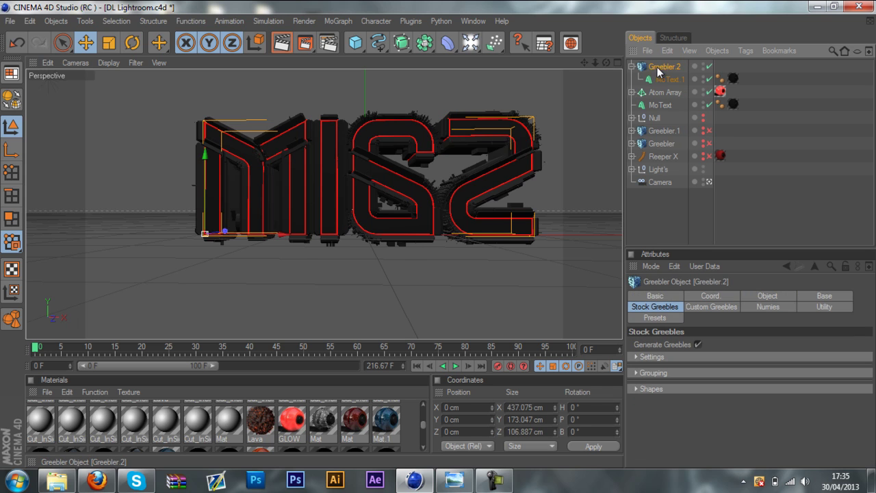
left_click(821, 295)
type("0")
key("Tab")
type("5")
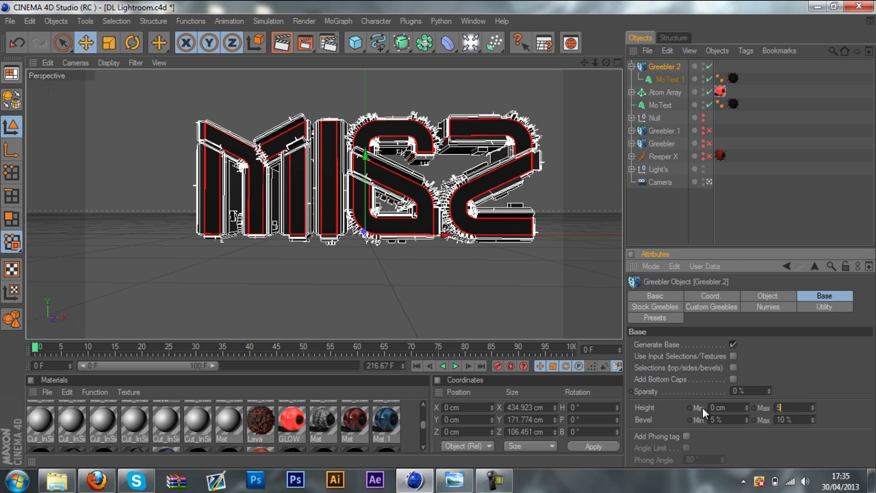
key("Tab")
Step: Set the Greebler's base bevel to minimum 0% and maximum 4%, and turn off its stock greebles
type("0")
key("Tab")
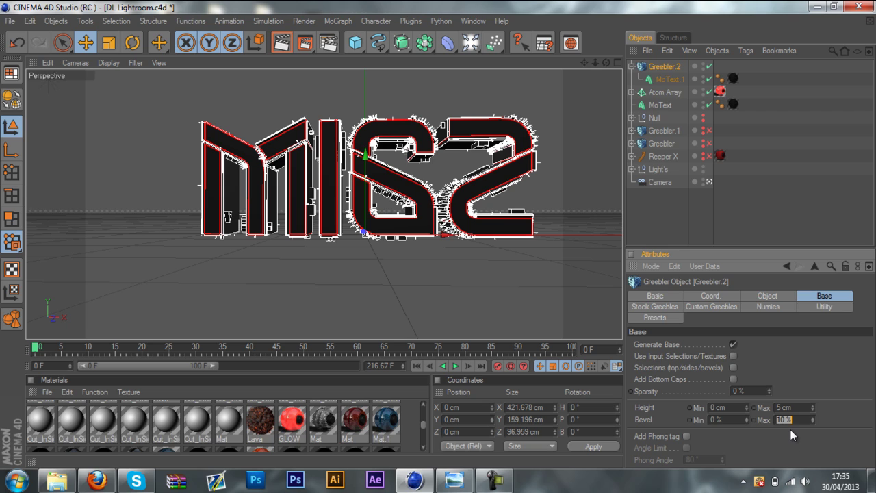
type("4")
key("Tab")
left_click(667, 308)
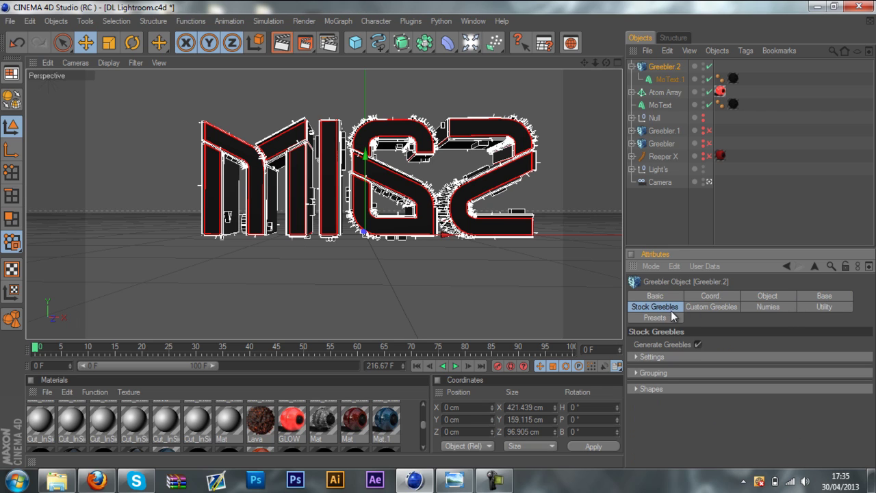
left_click(697, 344)
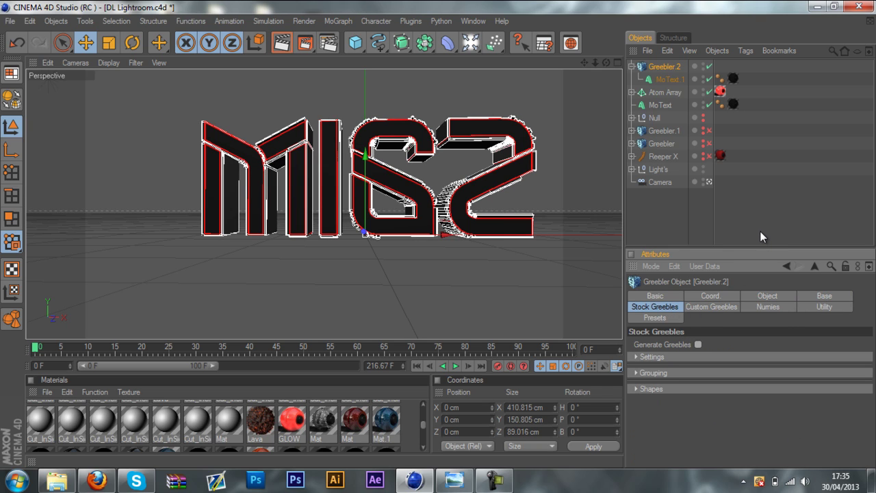
Step: Set the caps of the MoText inside Greebler.2 to Quadrangles with a regular grid 5 cm wide
left_click(671, 78)
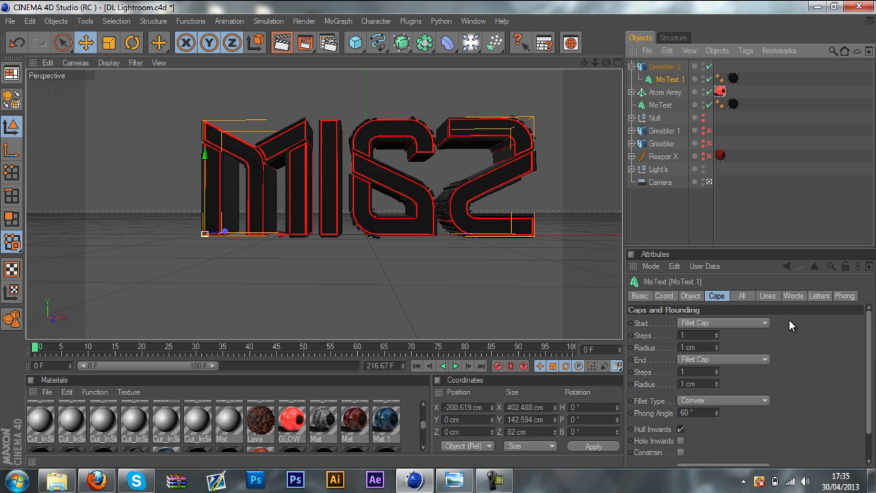
left_click_drag(868, 353, 861, 372)
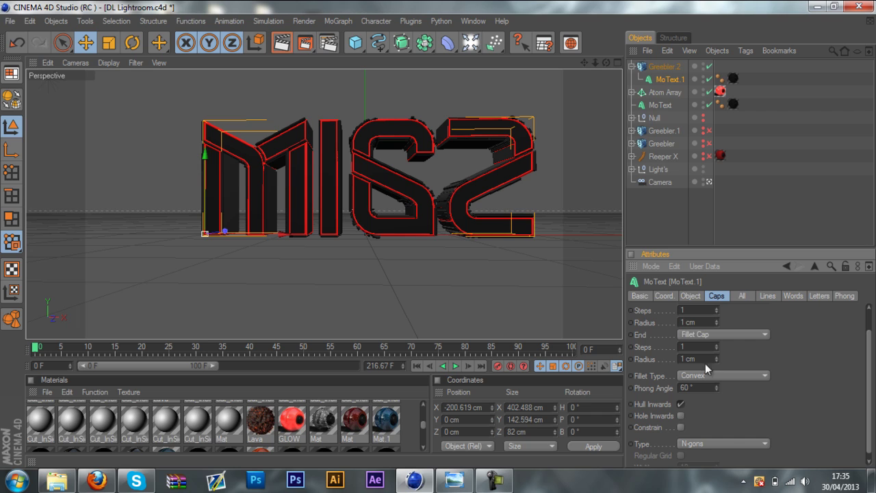
left_click(724, 442)
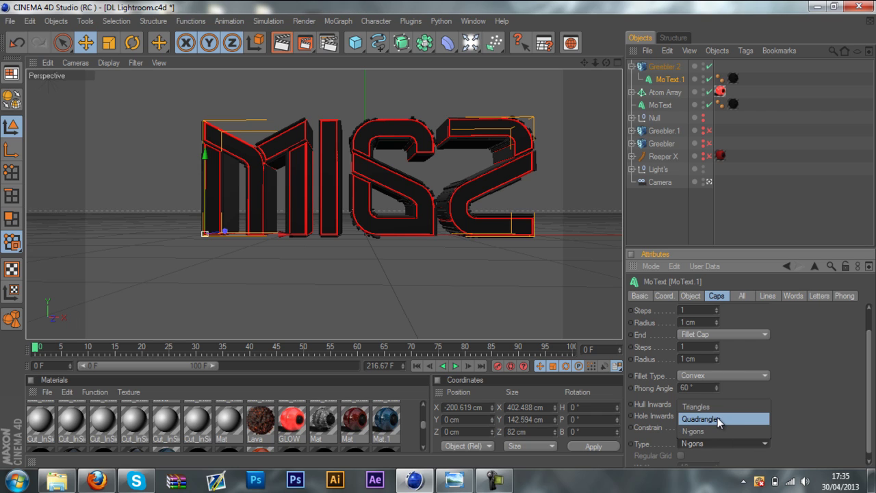
left_click(717, 417)
left_click_drag(868, 369, 868, 375)
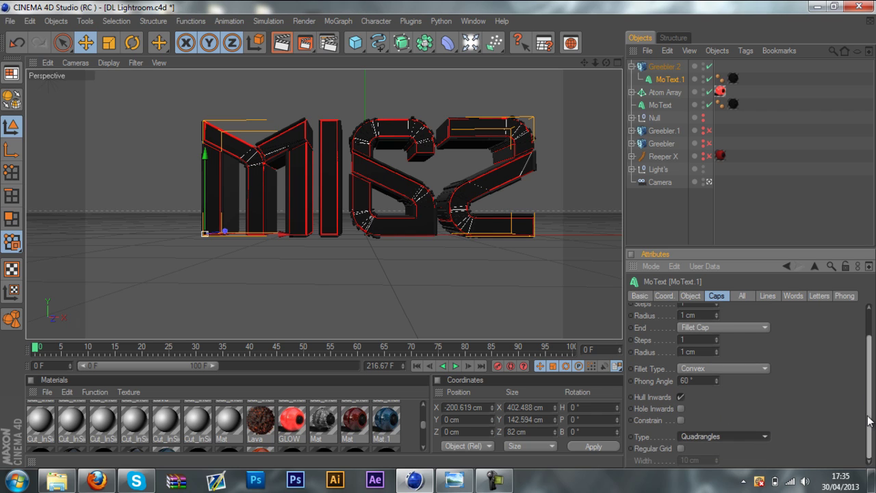
left_click(680, 448)
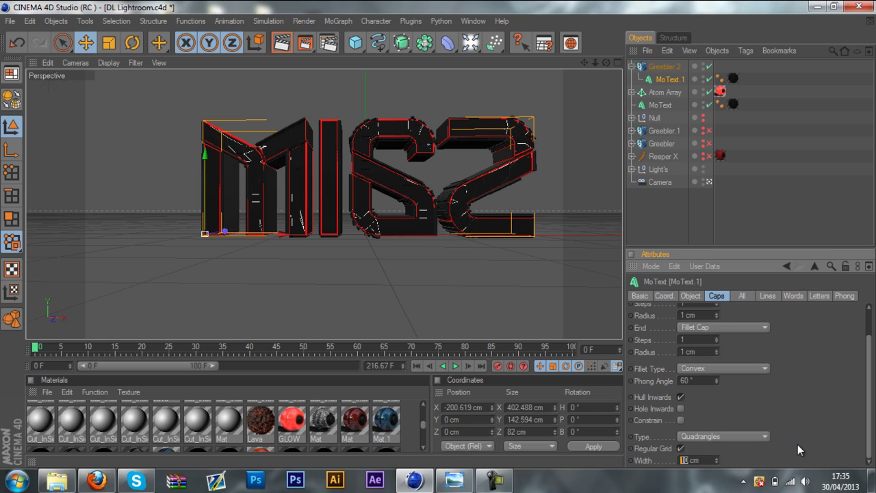
type("5")
key("Return")
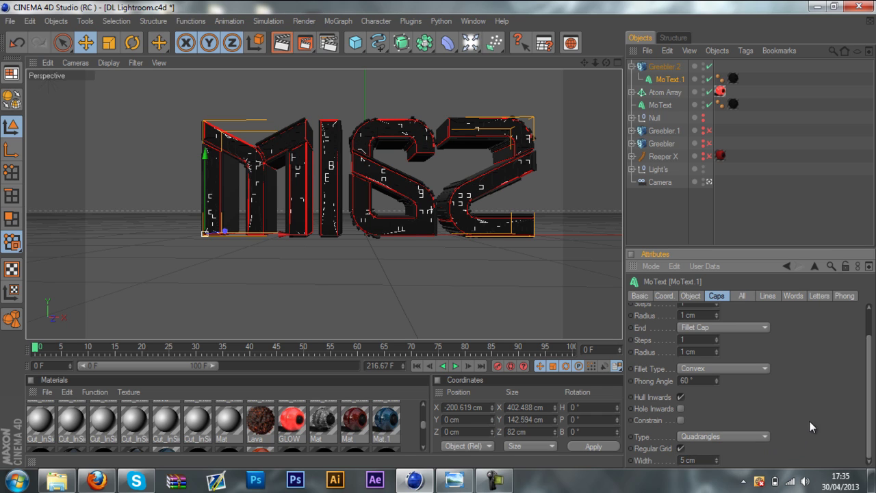
left_click(818, 159)
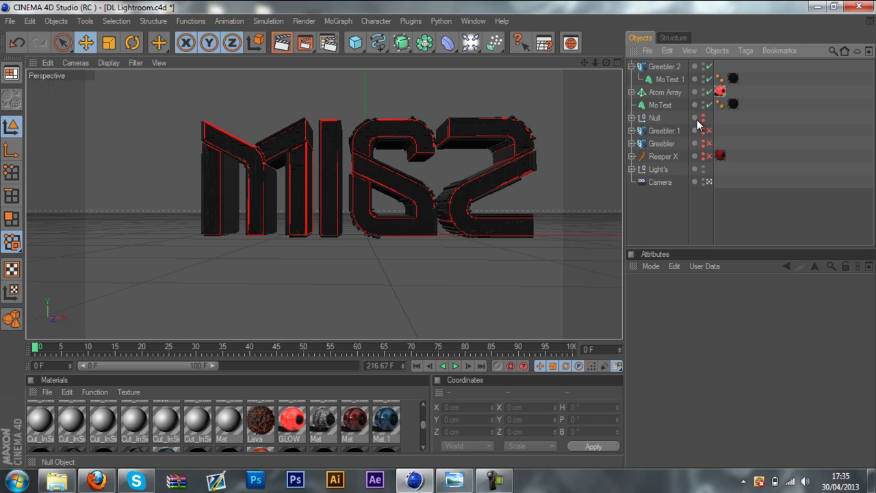
Step: Move the Atom Array about 3 cm along negative Z so the outlines sit in front of the text
left_click(666, 92)
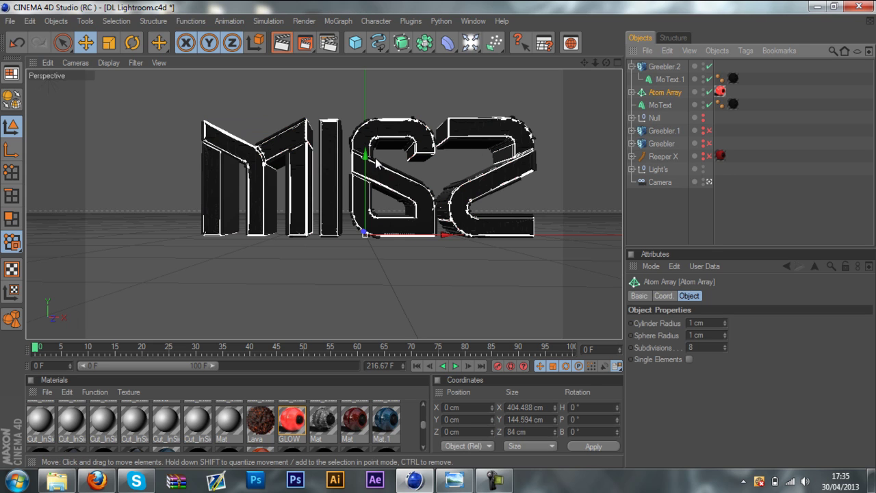
left_click(648, 203)
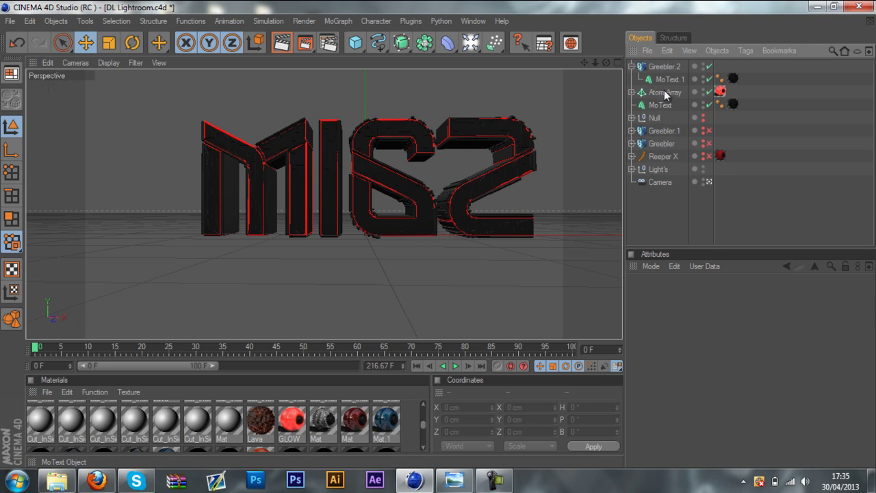
left_click(663, 92)
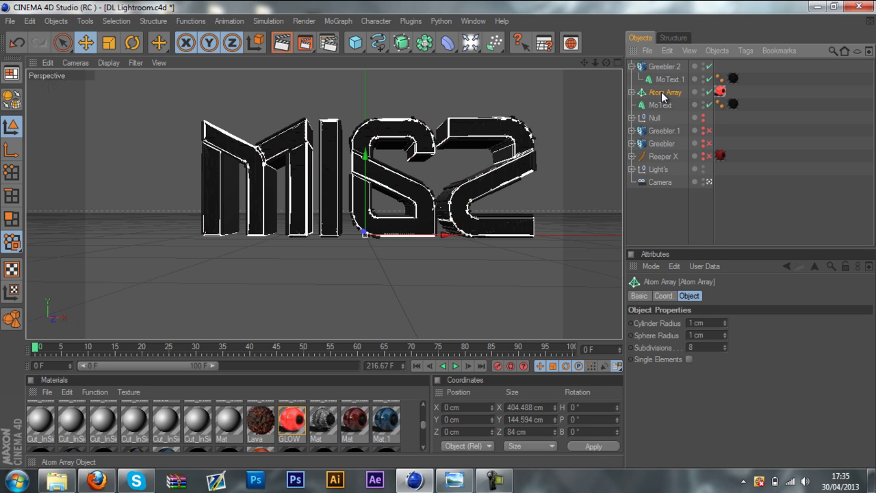
left_click(617, 63)
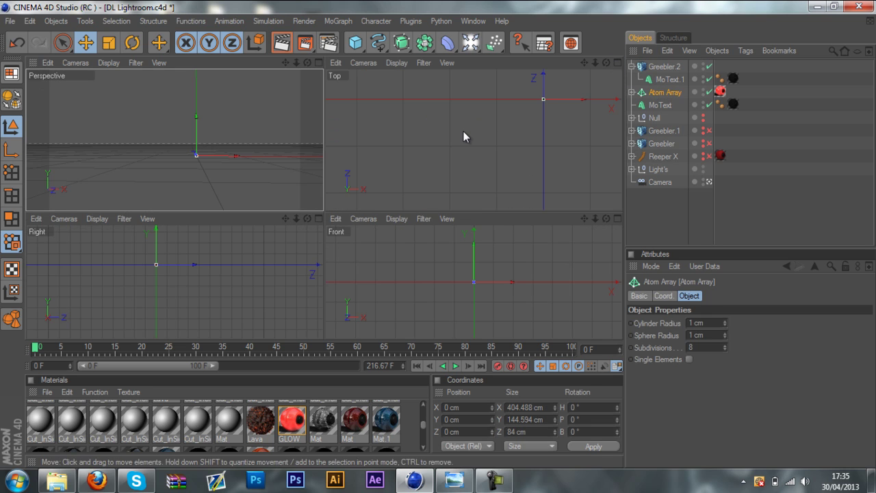
left_click_drag(192, 264, 188, 264)
left_click(318, 62)
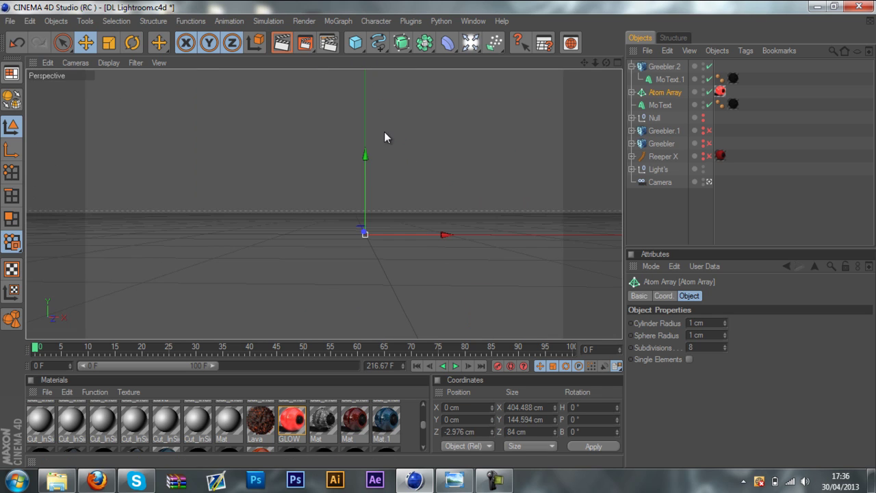
left_click(677, 224)
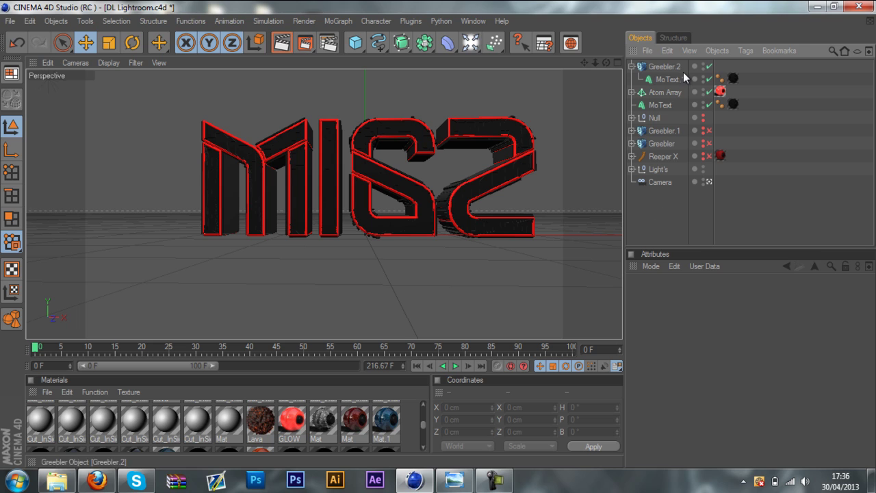
Step: Duplicate the original MoText and make the copy editable
left_click(659, 105)
key("ctrl+v")
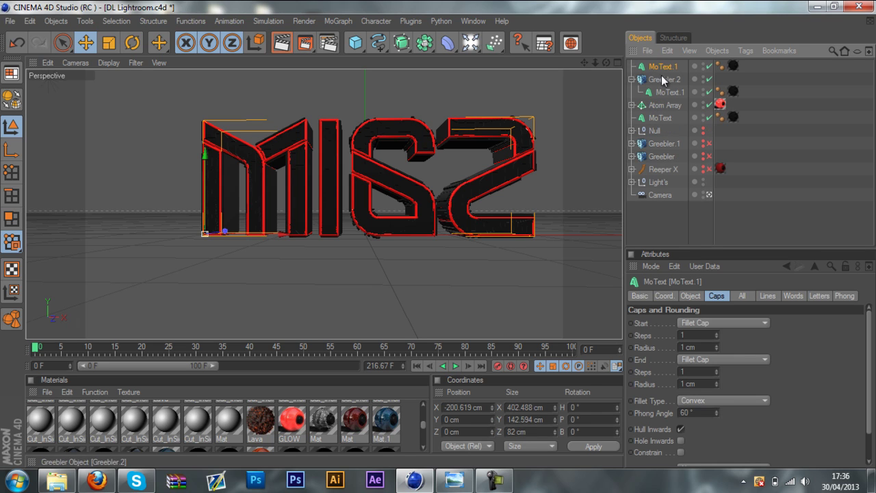
key("c")
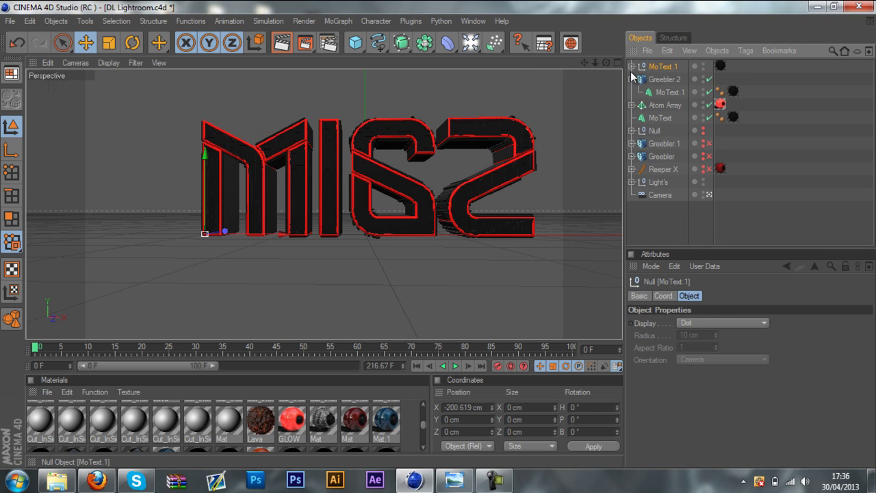
Step: Take the M, I, G and Z extrude objects out of the converted text's hierarchy and delete the leftover parent null
left_click(631, 71)
left_click(632, 67)
left_click(638, 79)
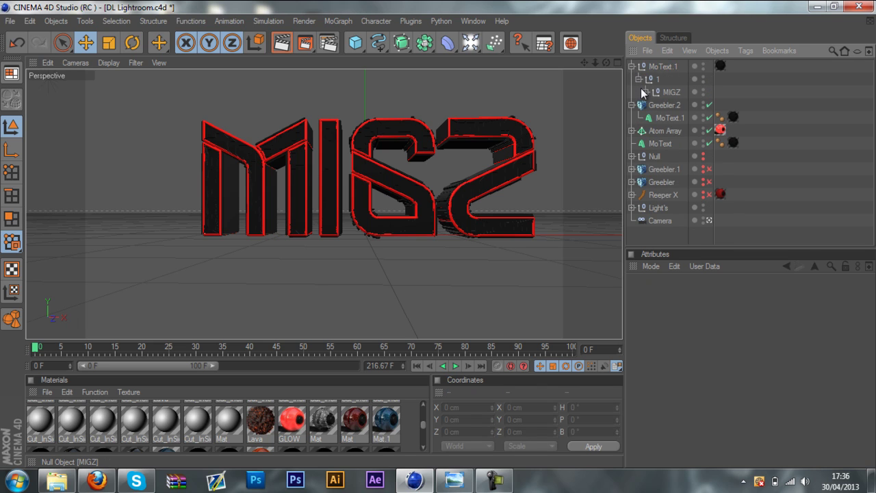
left_click(645, 91)
left_click(661, 107)
left_click(663, 141, "shift")
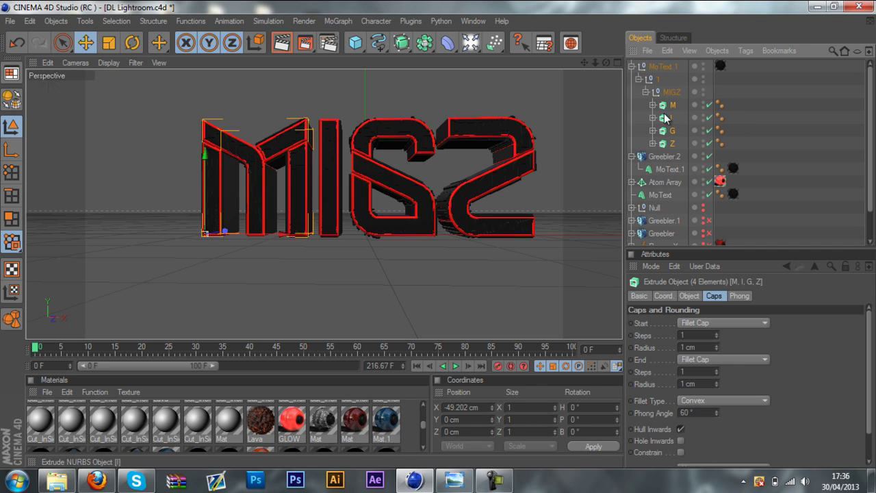
left_click_drag(662, 67, 662, 63)
left_click(661, 118)
key("Delete")
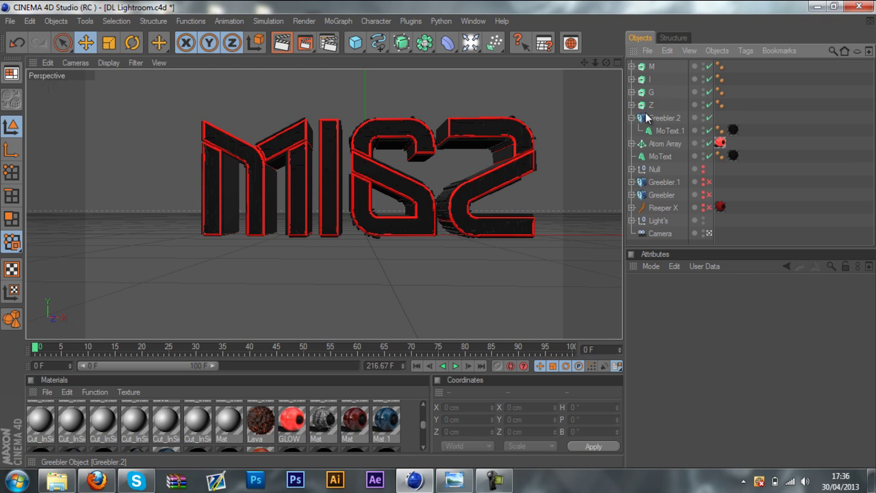
Step: Pull the letter splines out of the M, I, G and Z extrude objects to the top level of the object hierarchy
left_click(631, 105)
left_click(631, 91)
left_click(632, 79)
left_click(632, 66)
left_click(651, 82)
left_click(656, 104, "ctrl")
left_click(658, 130, "ctrl")
left_click(658, 156, "ctrl")
left_click_drag(655, 81, 659, 64)
Step: Delete the four emptied extrude objects, keeping only the letter splines
left_click_drag(771, 131, 637, 153)
key("Delete")
left_click(651, 118)
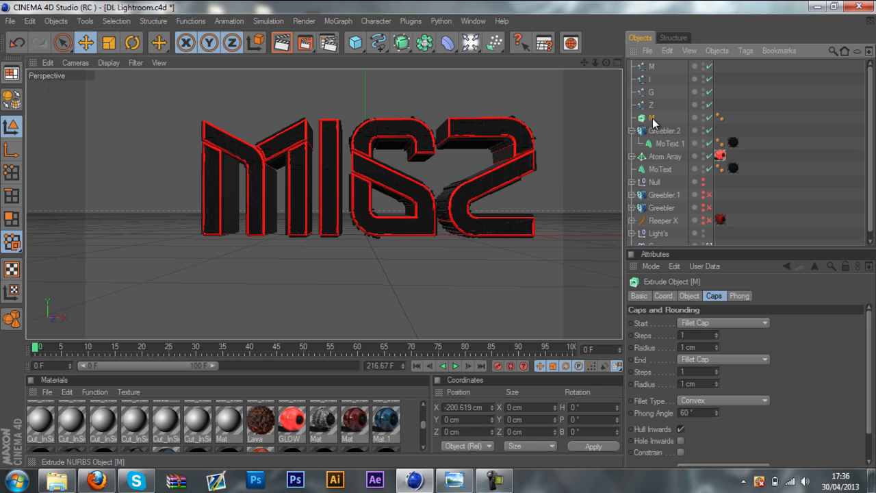
key("Delete")
Step: Add a Reeper X object and duplicate it so there is one for each of the four letter splines
left_click(411, 21)
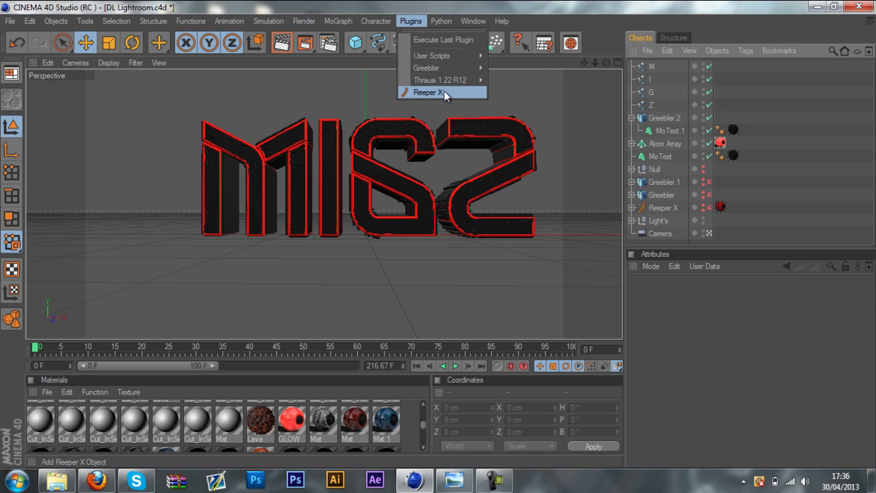
left_click(438, 91)
left_click_drag(651, 65, 651, 71)
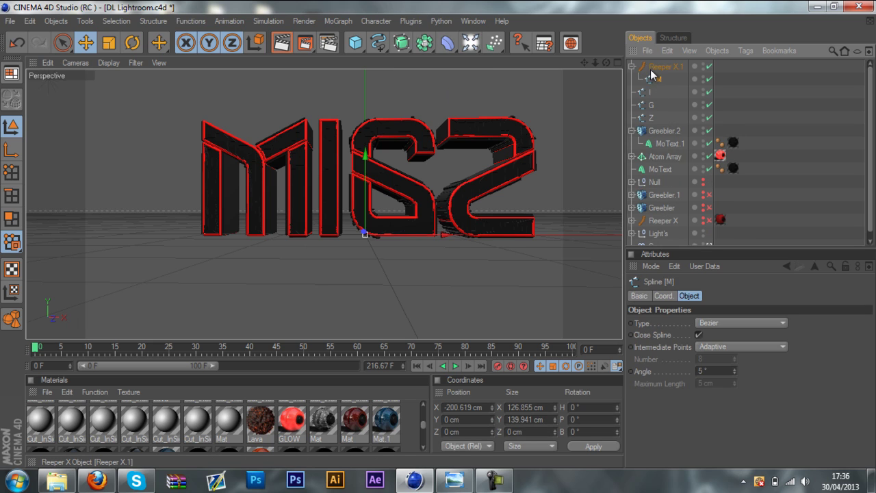
key("ctrl+z")
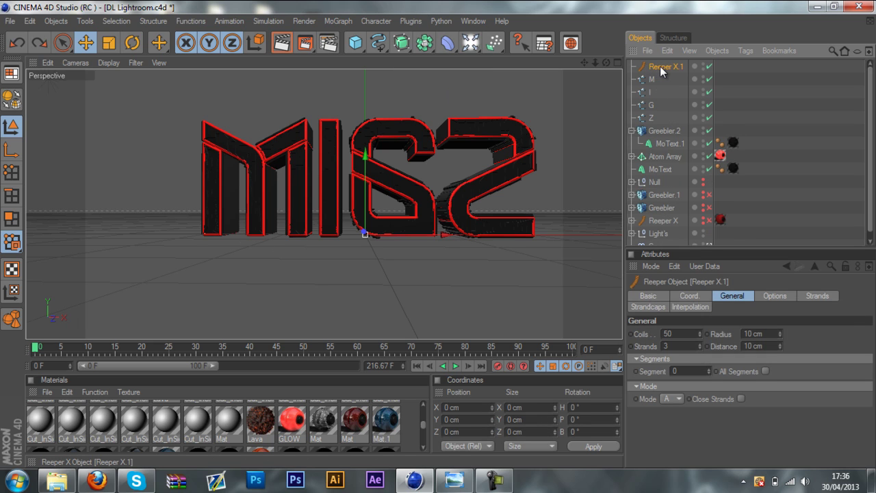
mouse_move(660, 67)
left_mouse_down("ctrl")
mouse_move(658, 106)
mouse_move(663, 68)
left_mouse_up("ctrl")
Step: Place each remaining letter spline inside its own Reeper X object and collapse the four hierarchies
left_click_drag(648, 130, 663, 92)
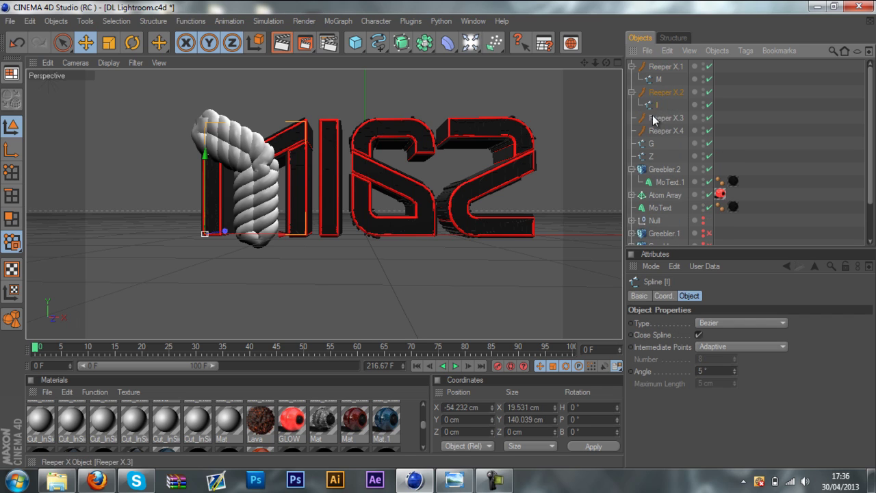
mouse_move(650, 149)
left_mouse_down()
mouse_move(663, 119)
mouse_move(656, 144)
left_mouse_up()
left_click(632, 144)
left_click(632, 117)
left_click(631, 91)
left_click(632, 67)
Step: Set Reeper X.1 through Reeper X.4 to 1 strand with a radius of 2 cm
left_click(648, 66)
left_click(662, 104, "shift")
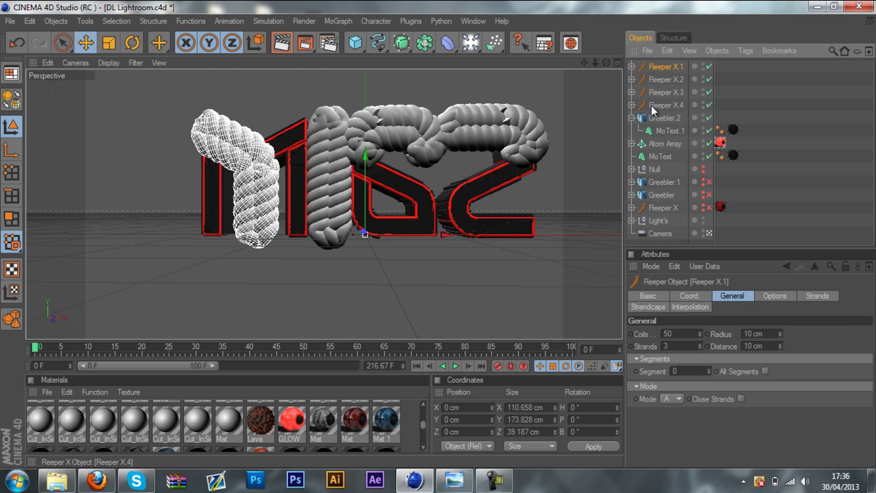
left_click(672, 346)
key("BackSpace")
type("1")
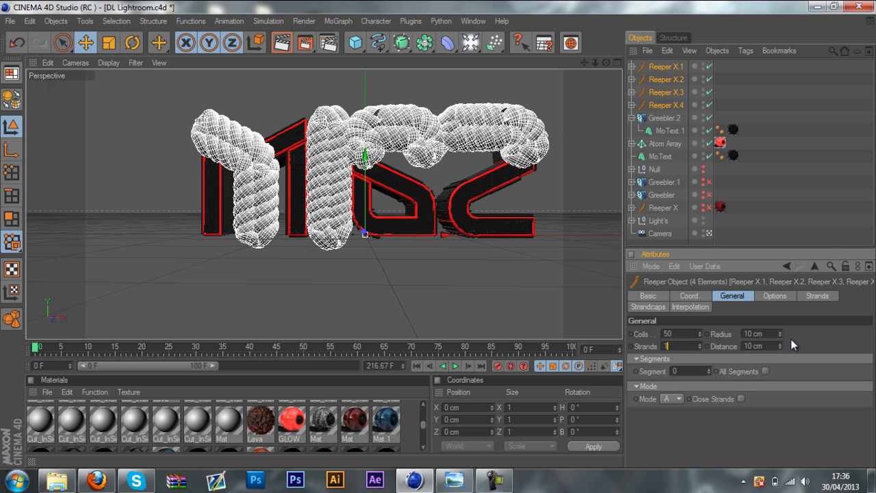
key("Return")
double_click(747, 333)
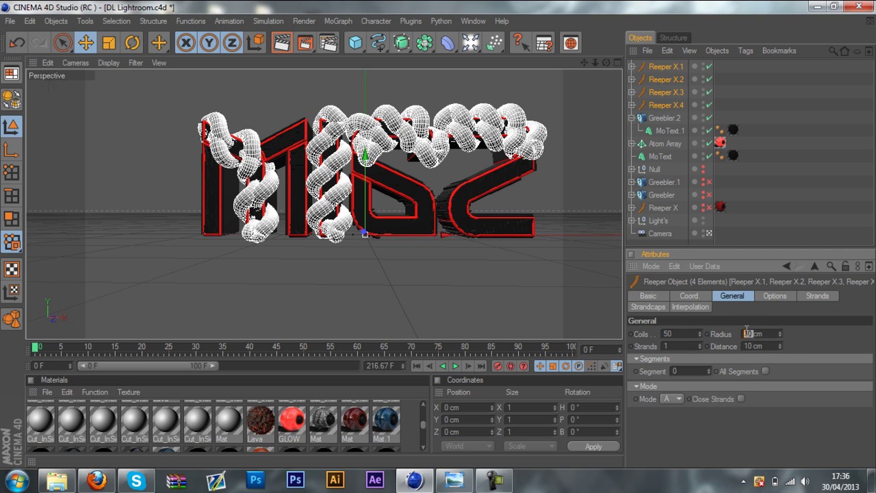
type("2")
key("Return")
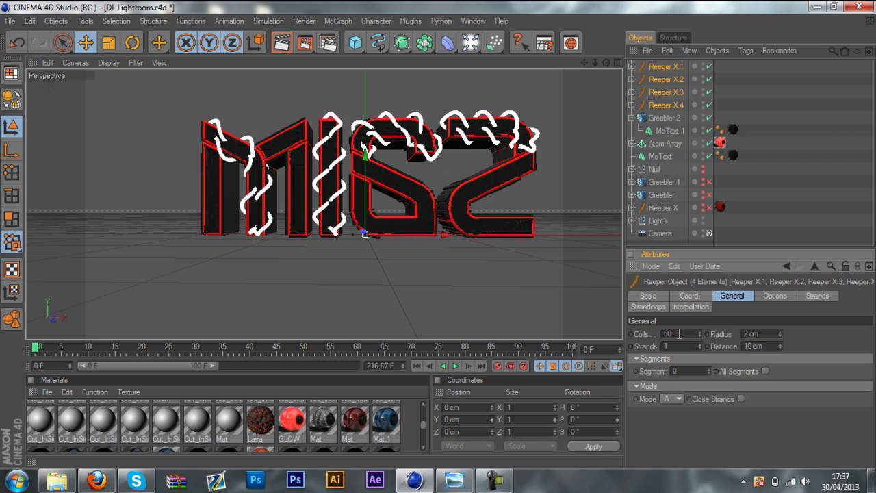
Step: Set the four Reeper X objects to a distance of 14 cm and 34 coils
left_click(780, 343)
left_click(780, 344)
left_click(780, 343)
left_click(780, 343)
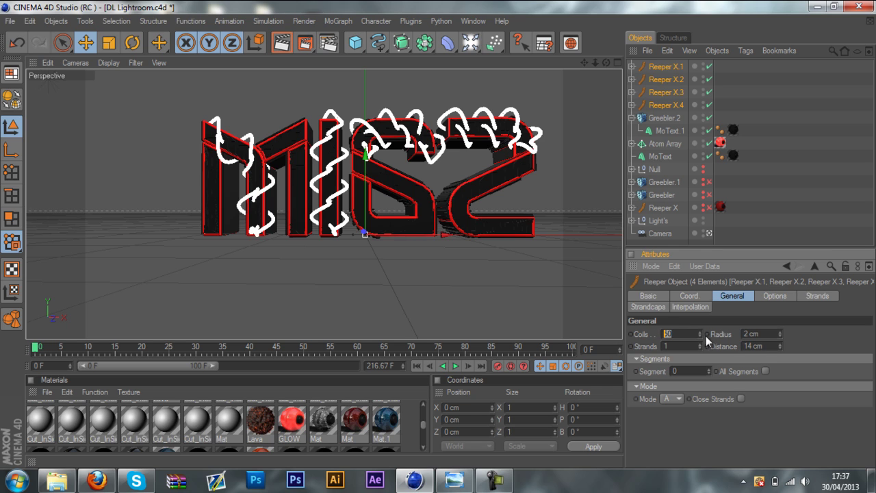
left_click_drag(700, 335, 700, 339)
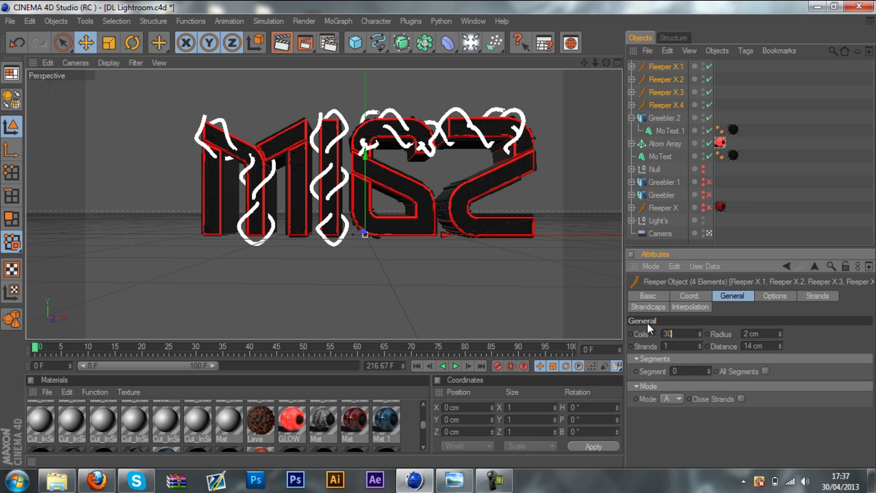
key("Return")
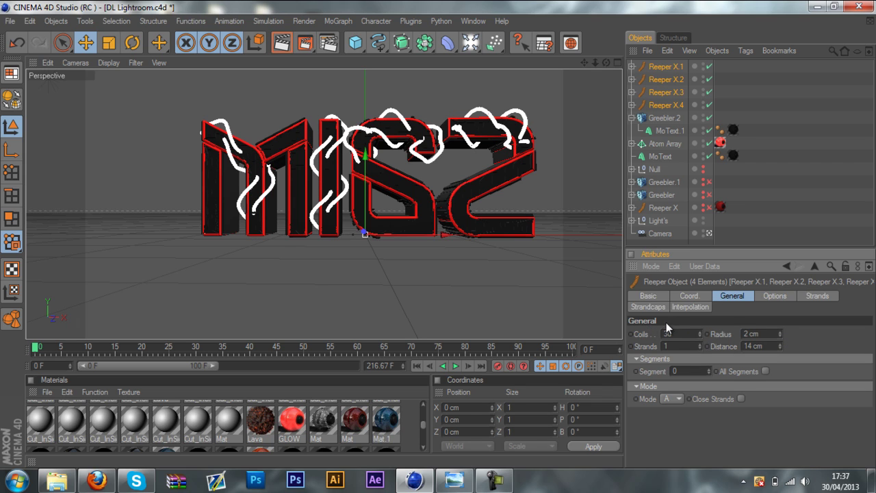
type("4")
Step: Raise the four Reeper X objects' distance to 17 cm, adjust it slightly, and deselect them
left_click_drag(781, 344, 794, 332)
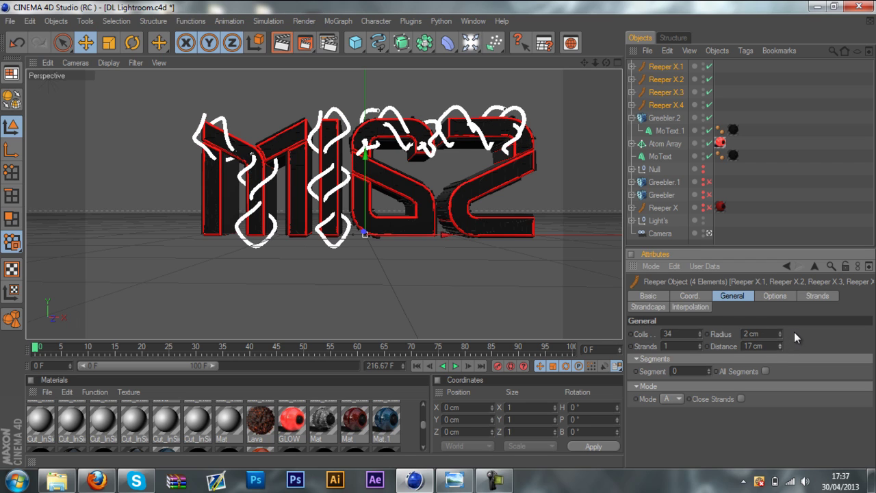
left_click(780, 346)
left_click(781, 346)
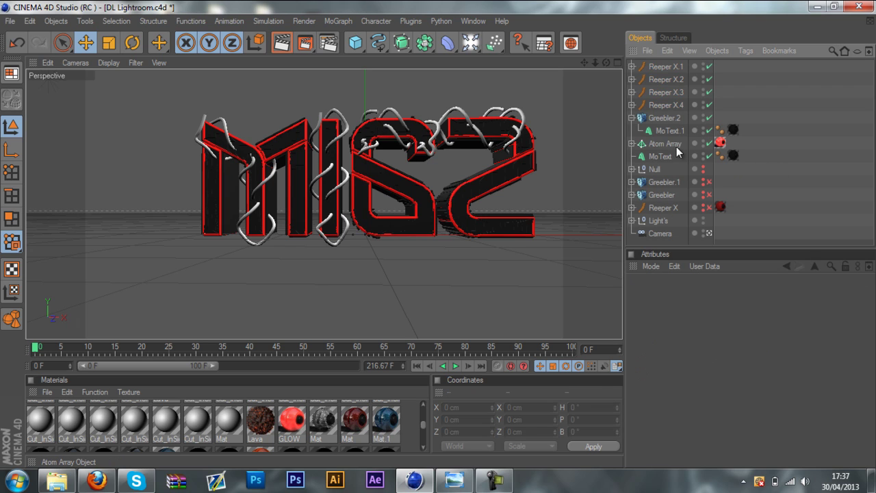
Step: Duplicate the original MoText at the top level of the object hierarchy
left_click(668, 157)
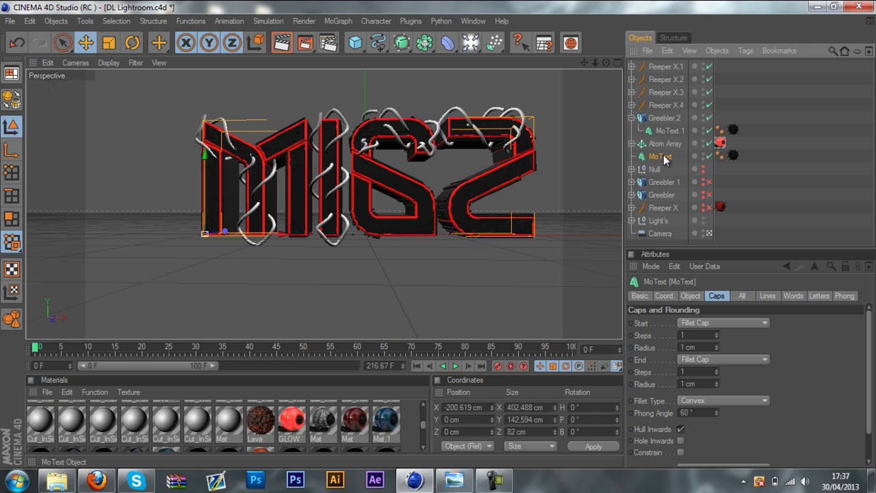
key("ctrl+c")
key("ctrl+v")
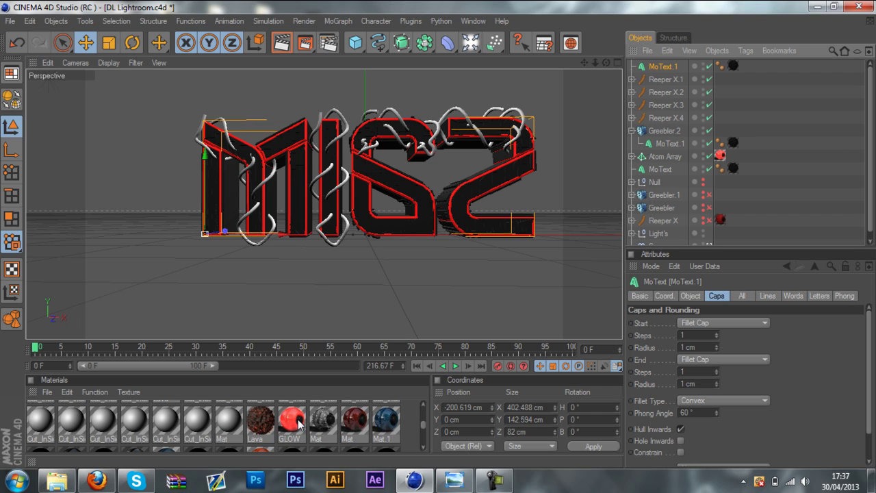
Step: Apply the GLOW material to all four Reeper X objects, Reeper X.1 through Reeper X.4
left_click_drag(293, 424, 667, 117)
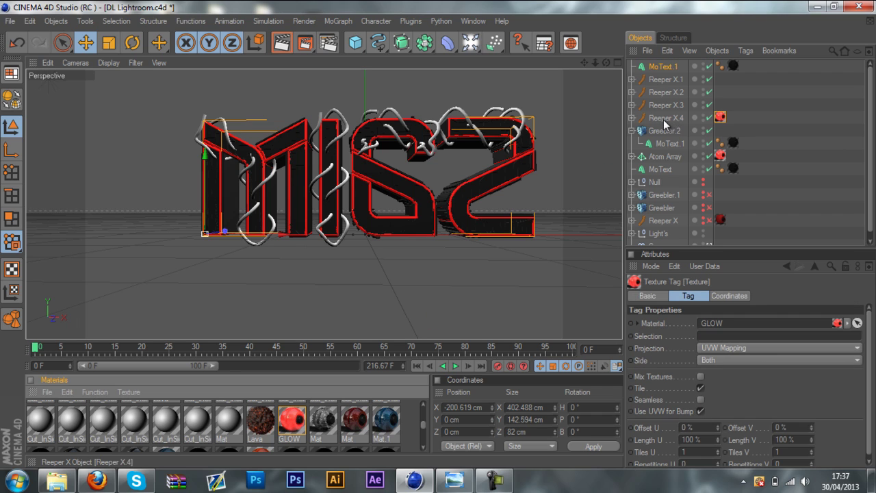
left_click_drag(720, 117, 721, 82, "ctrl")
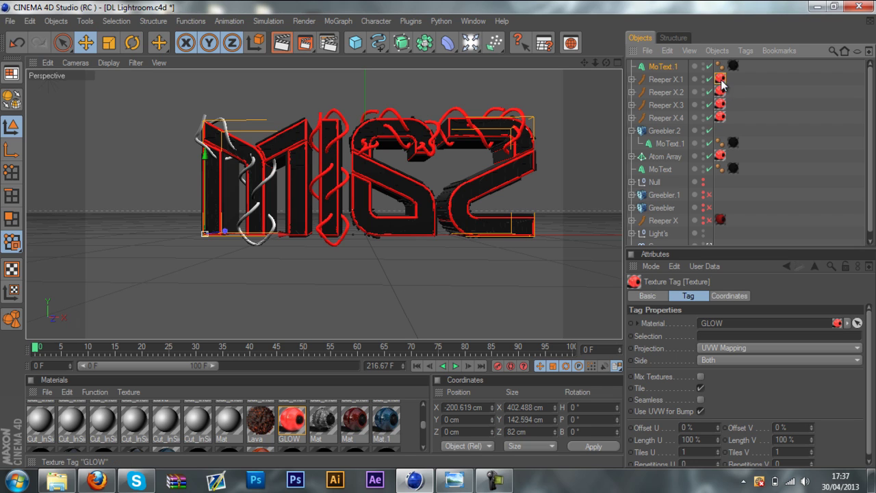
left_click(729, 90)
Step: Open NitroBlast for the top-level MoText.1 and set 50 pieces and 2 % thickness at Medium quality
left_click(654, 67)
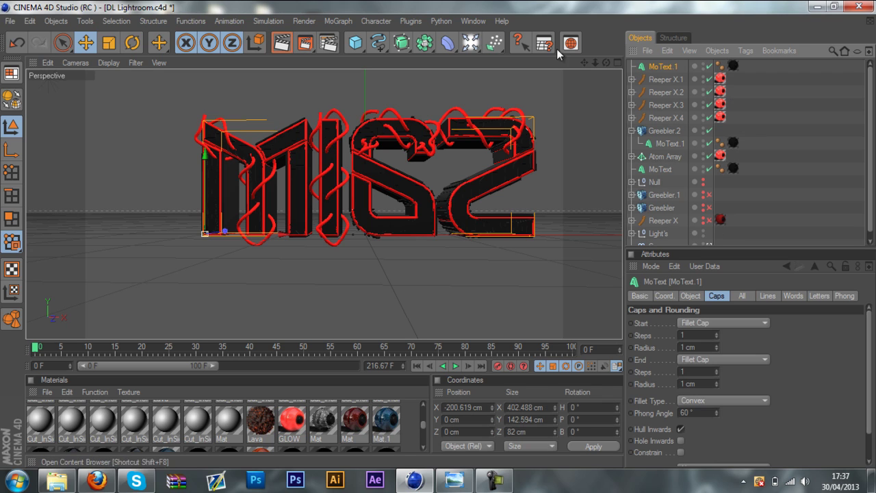
left_click(438, 21)
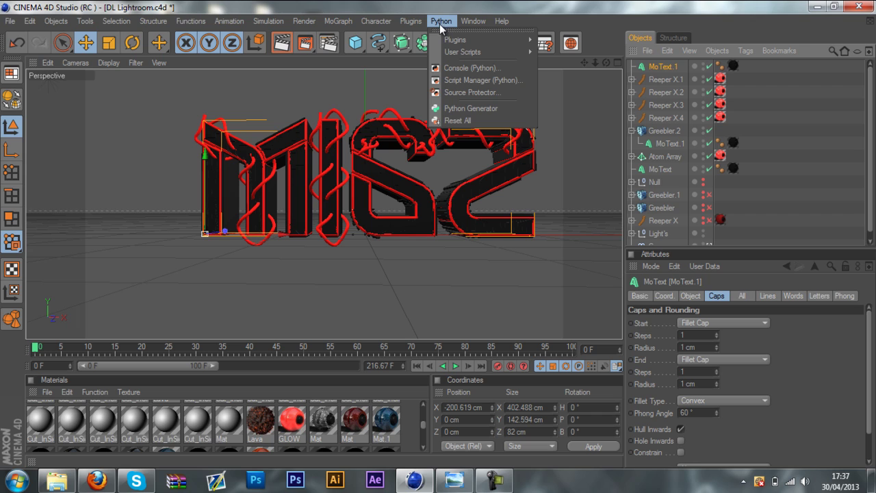
mouse_move(411, 21)
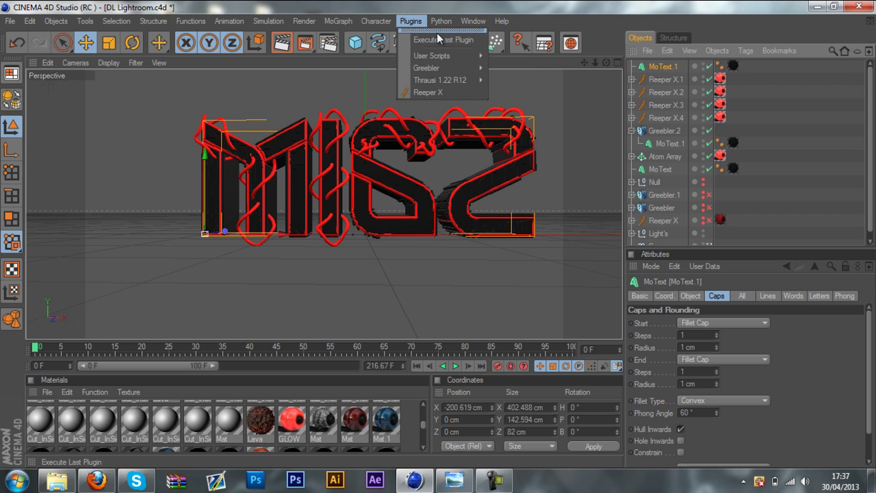
mouse_move(443, 22)
mouse_move(455, 39)
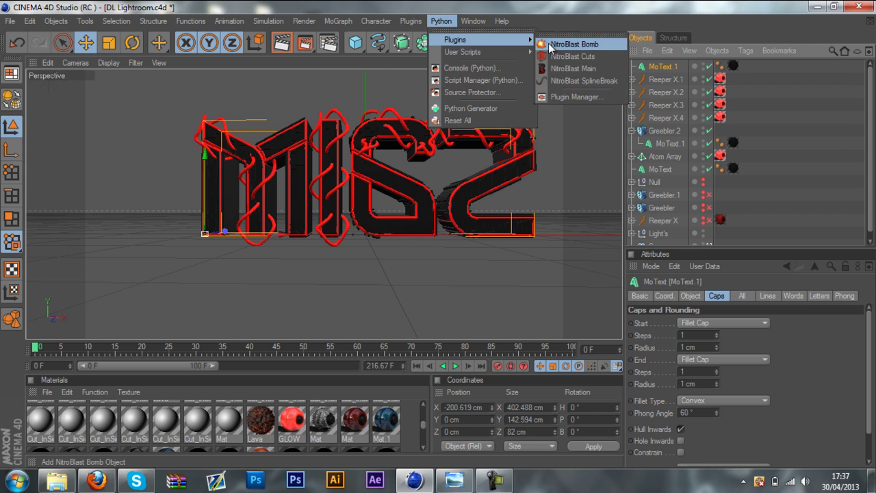
left_click(564, 66)
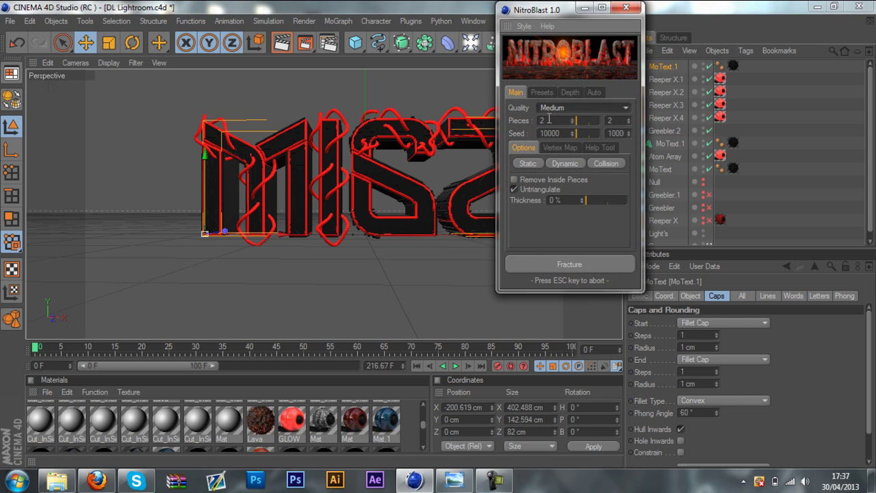
left_click(553, 109)
left_click(550, 120)
left_click(556, 109)
left_click(547, 129)
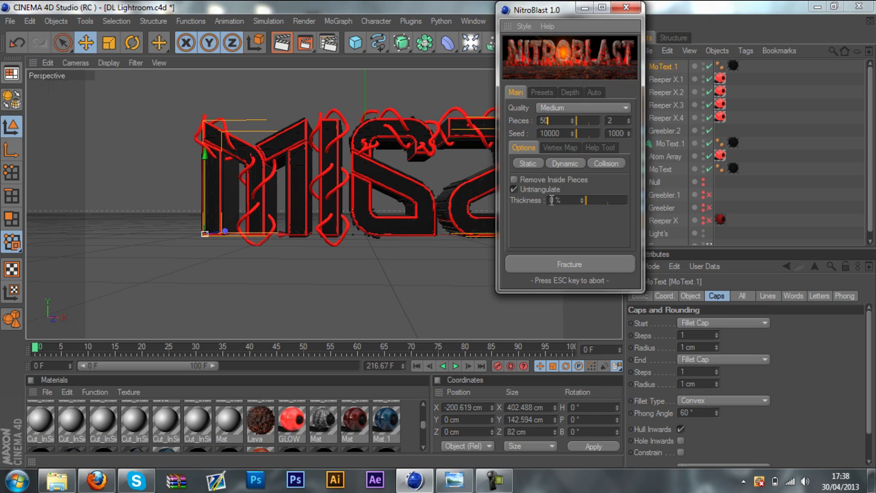
Step: Fracture MoText.1 with NitroBlast, allowing its unverified helper programs to run, and close the plugin window
left_click(544, 264)
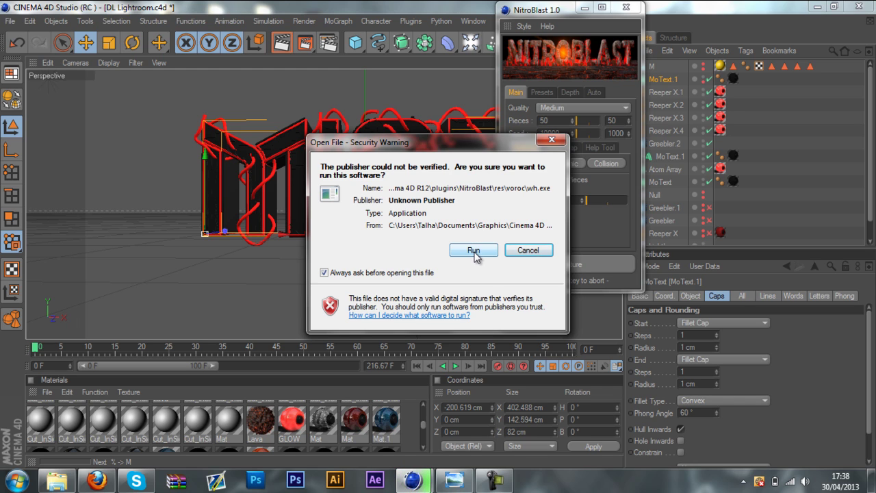
left_click(473, 250)
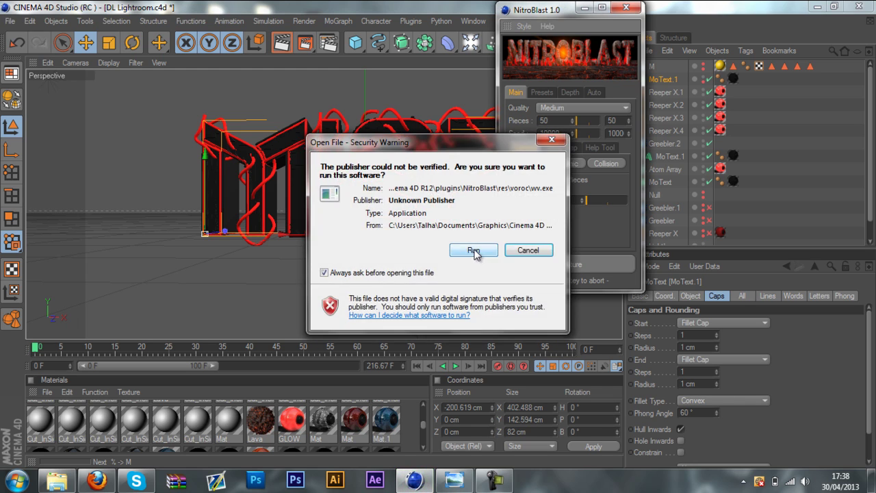
left_click(474, 251)
left_click(473, 251)
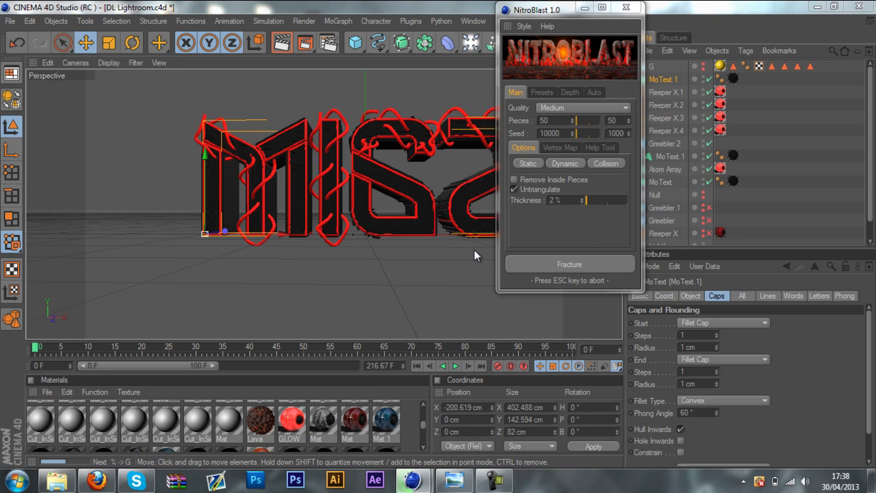
left_click(473, 250)
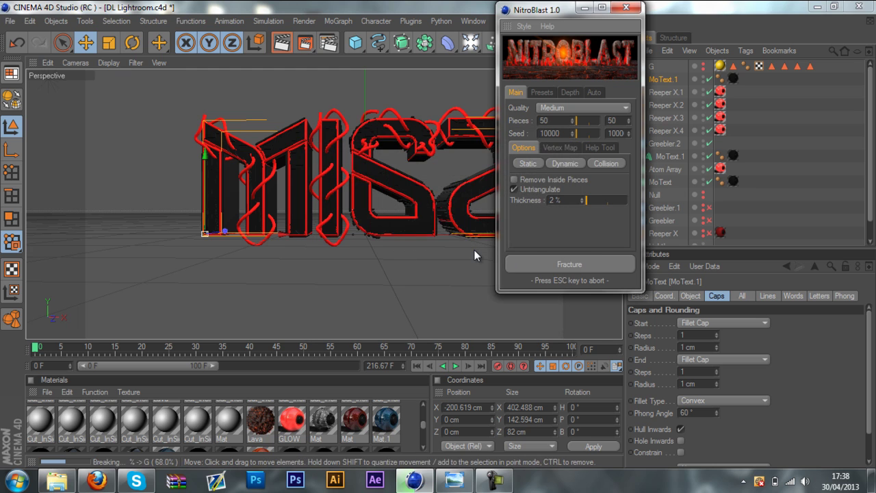
left_click(474, 251)
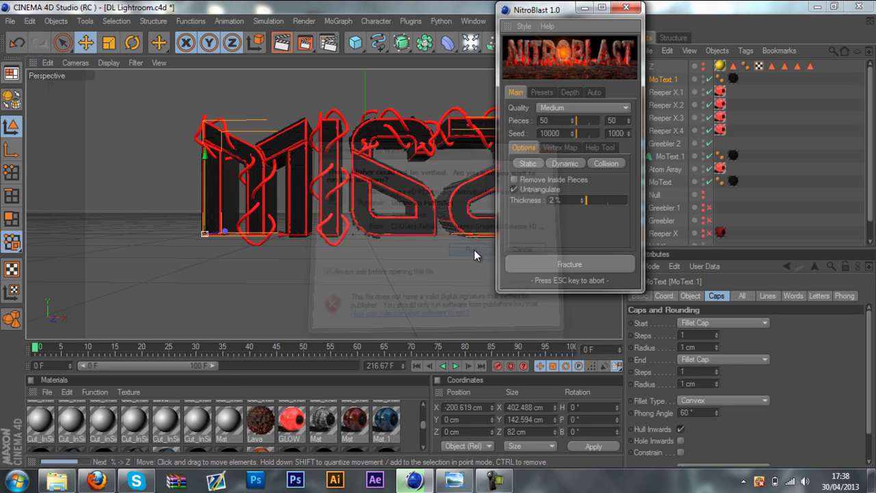
left_click(474, 250)
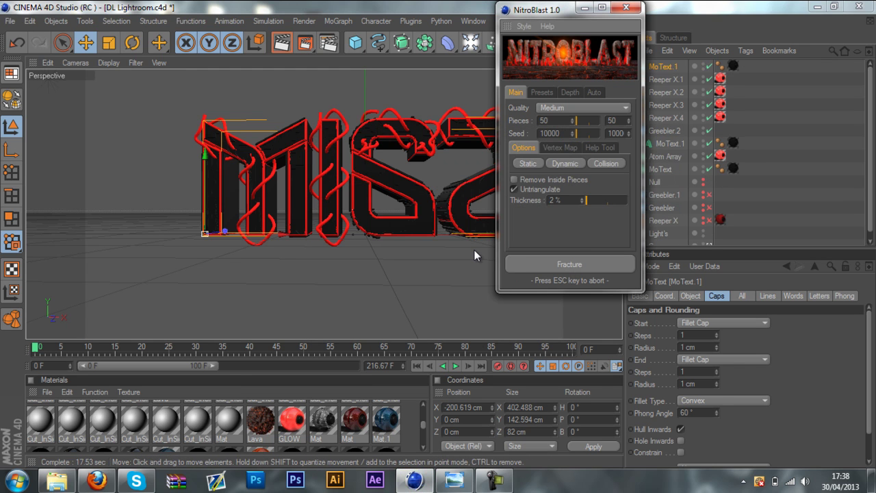
left_click(632, 10)
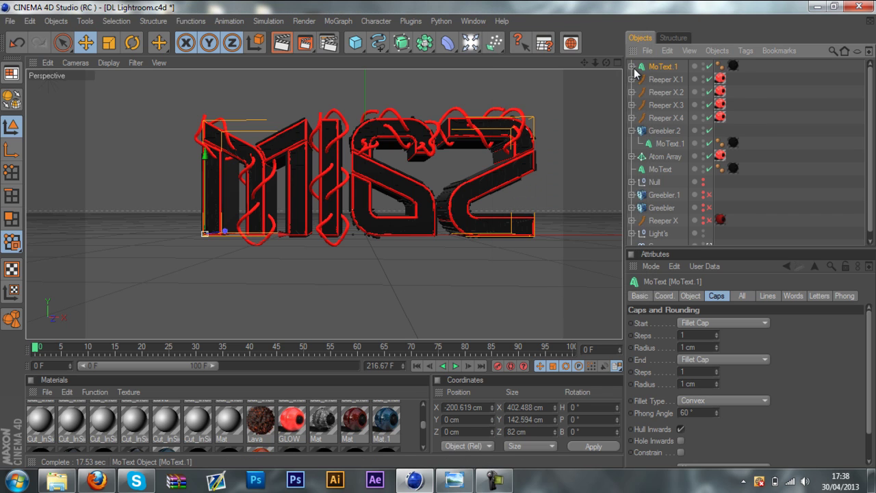
Step: Move the four NitroBlast letter objects out of the top-level MoText.1 and delete that MoText.1
left_click(632, 67)
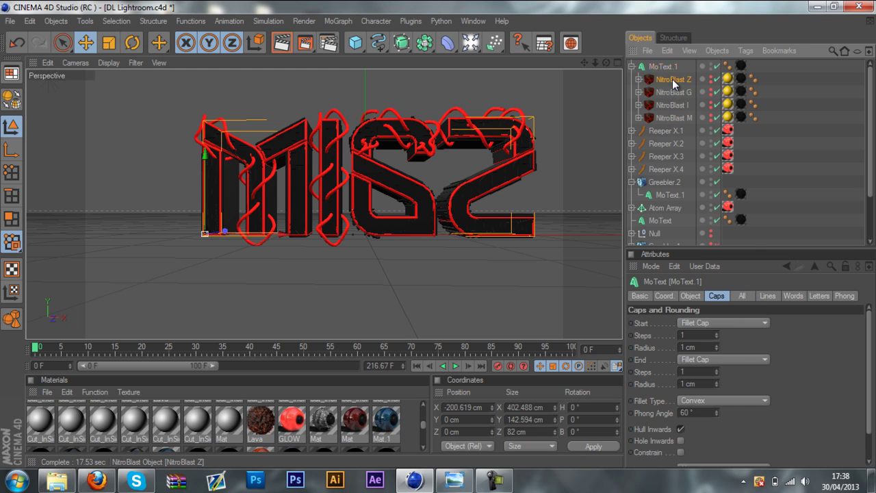
left_click(672, 80)
left_click(671, 117, "shift")
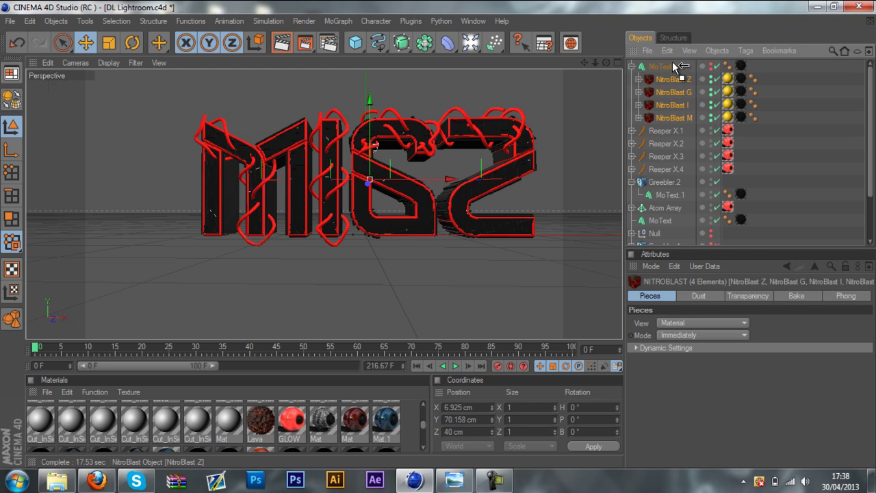
left_click_drag(673, 62, 672, 60)
left_click(664, 117)
key("Delete")
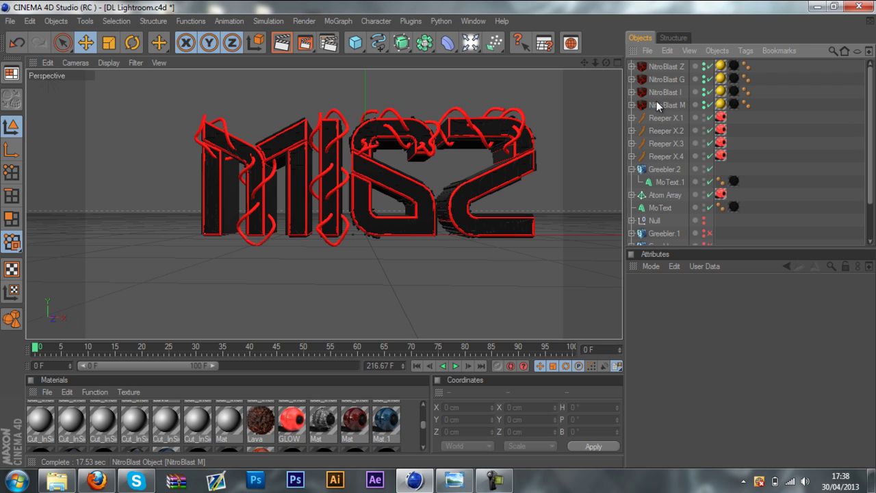
Step: Expand NitroBlast M down to its individual dynamic pieces and add a MoGraph Fracture object
left_click(632, 105)
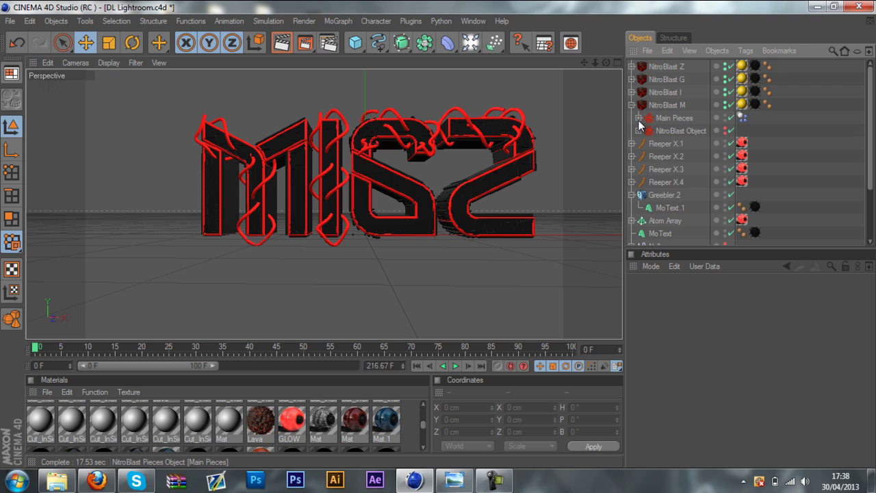
left_click(638, 119)
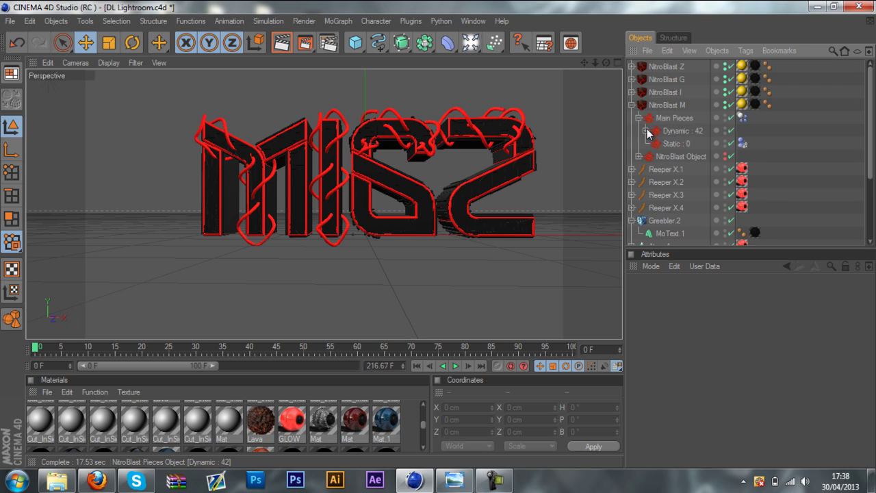
left_click(646, 131)
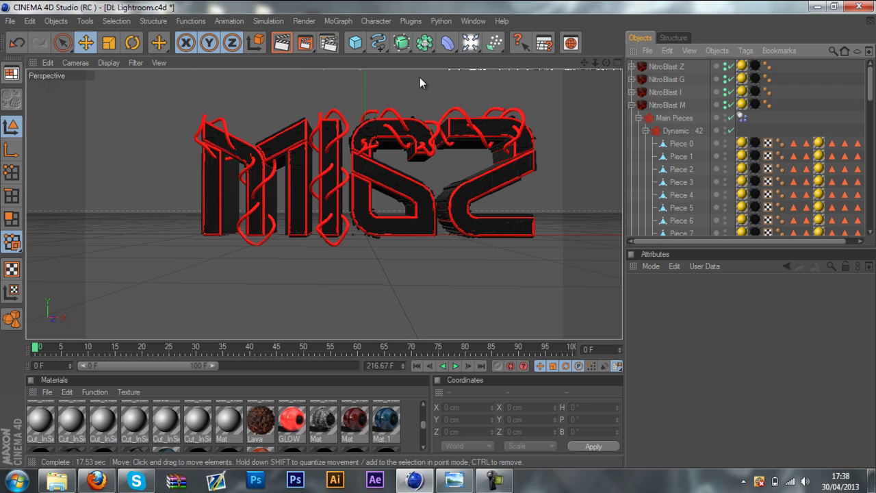
left_click(339, 21)
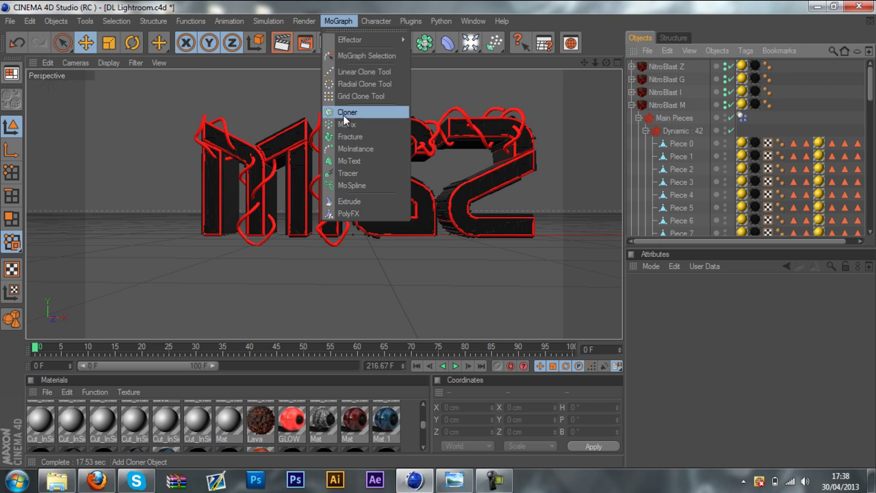
left_click(352, 135)
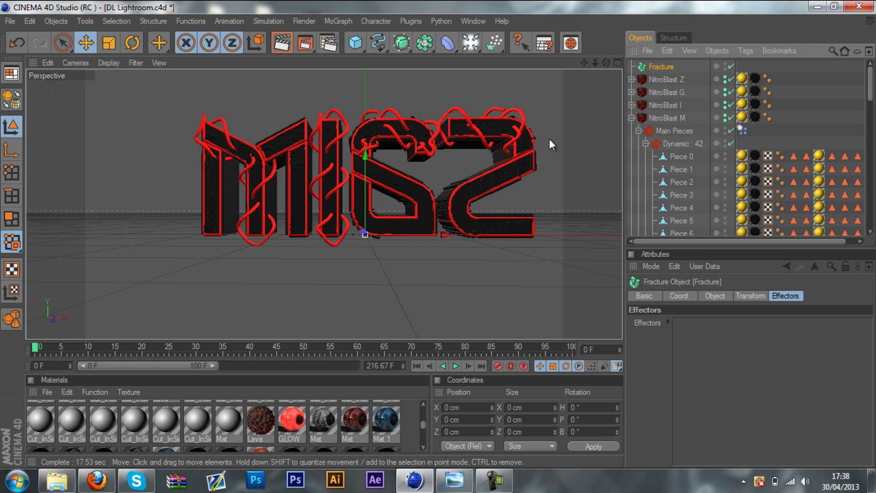
Step: Move all of NitroBlast M's dynamic pieces into the Fracture object and delete the emptied NitroBlast M
left_click(688, 157)
mouse_move(870, 87)
left_mouse_down()
mouse_move(866, 187)
mouse_move(871, 82)
left_mouse_up()
left_click(683, 168, "shift")
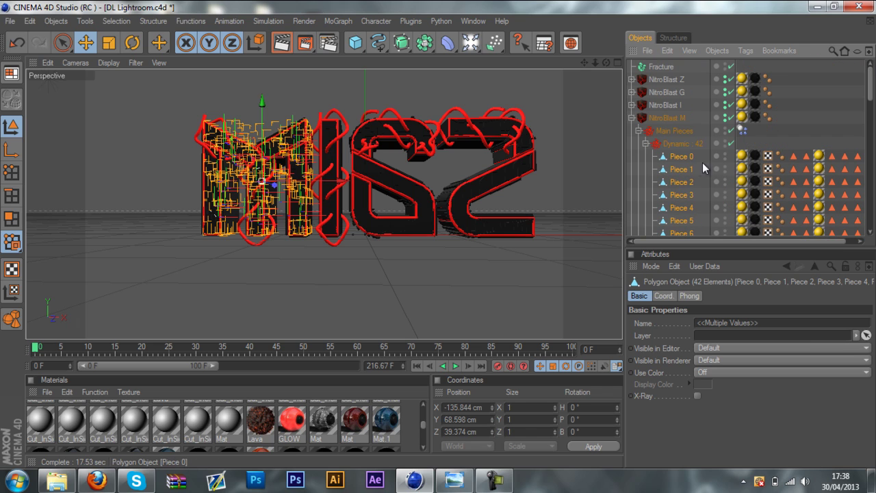
left_click_drag(692, 156, 654, 67)
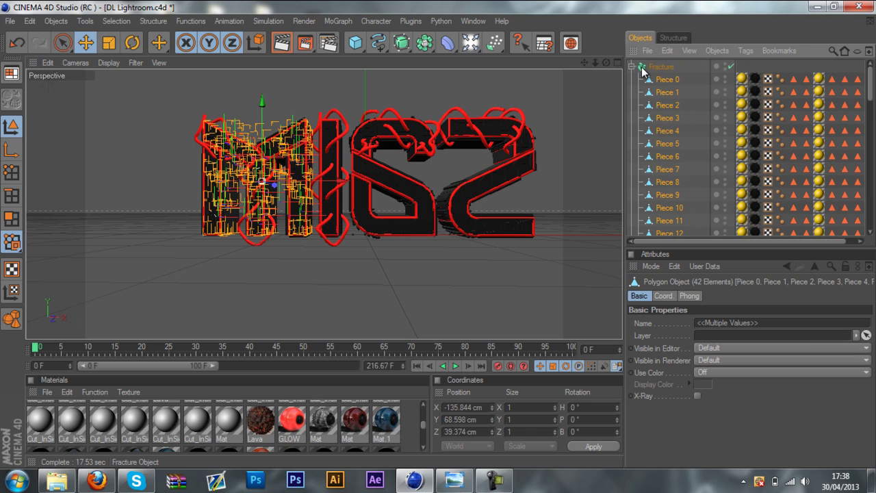
left_click(631, 67)
left_click(674, 117)
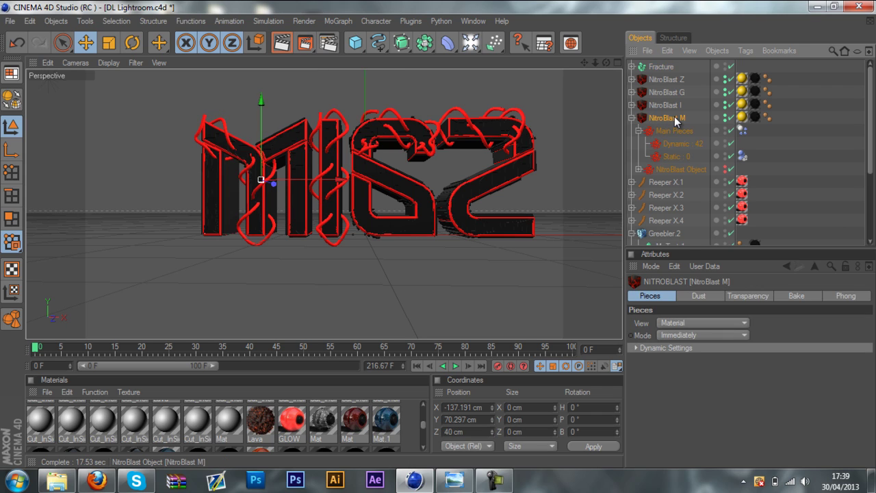
key("Delete")
left_click(494, 481)
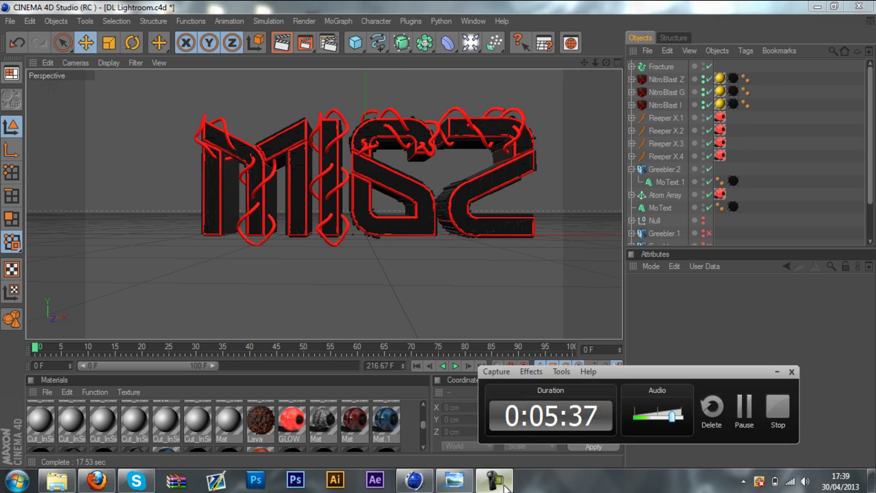
left_click(744, 403)
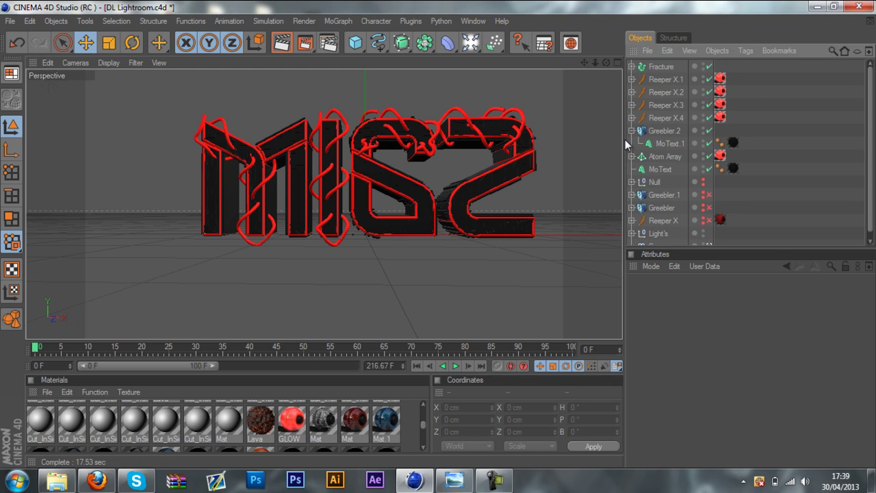
Step: Apply the Rush Black material to all the pieces inside the Fracture object
left_click(632, 65)
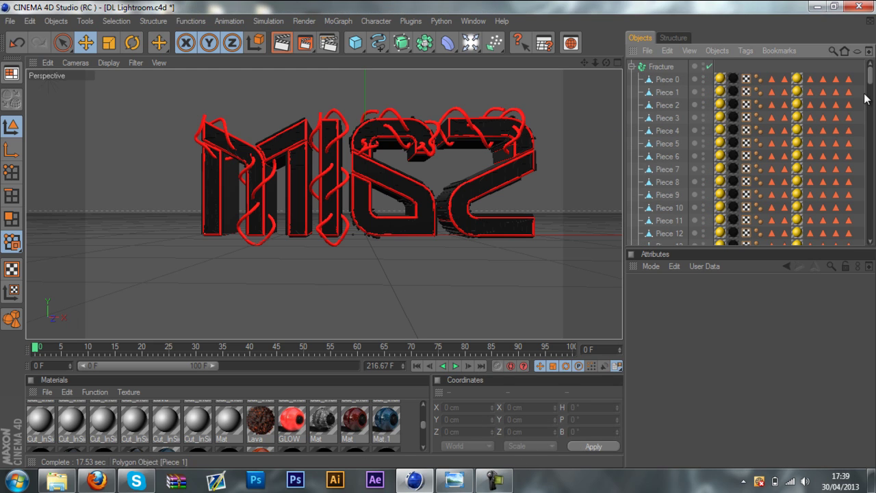
mouse_move(870, 77)
left_mouse_down()
mouse_move(870, 87)
mouse_move(871, 73)
left_mouse_up()
left_click(423, 425)
left_click_drag(422, 425, 424, 416)
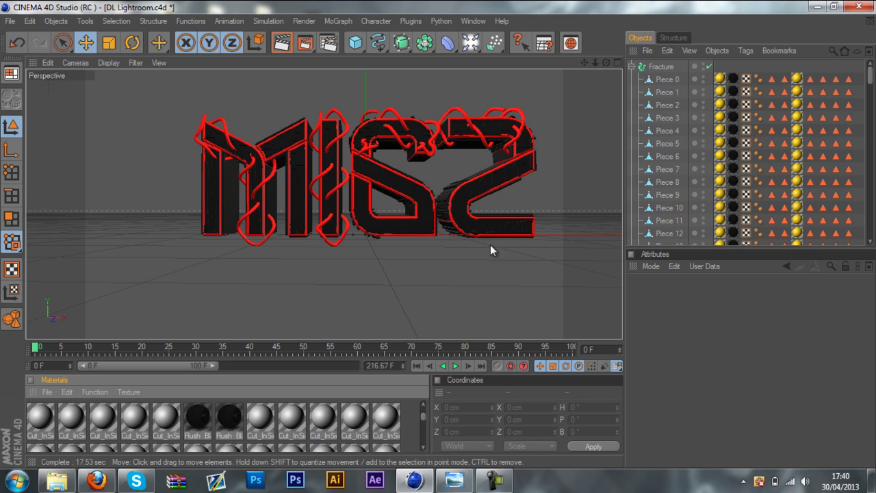
left_click(665, 81)
left_click_drag(873, 78, 871, 223)
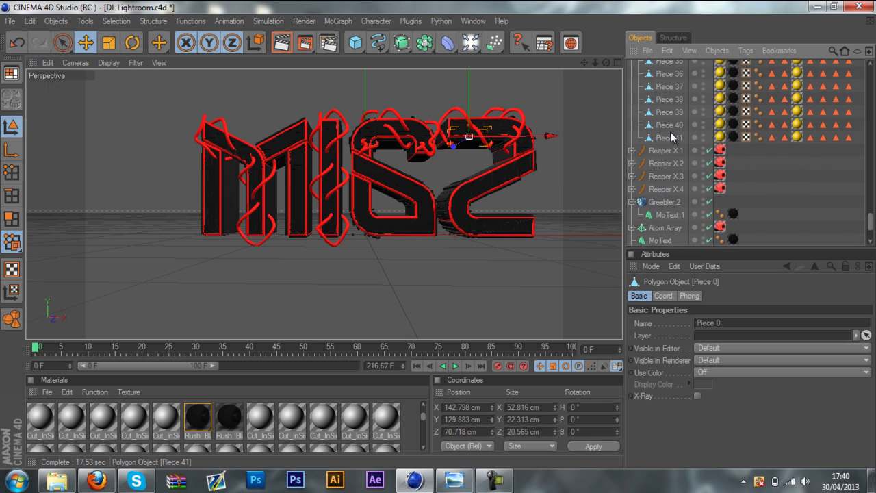
left_click(670, 135, "shift")
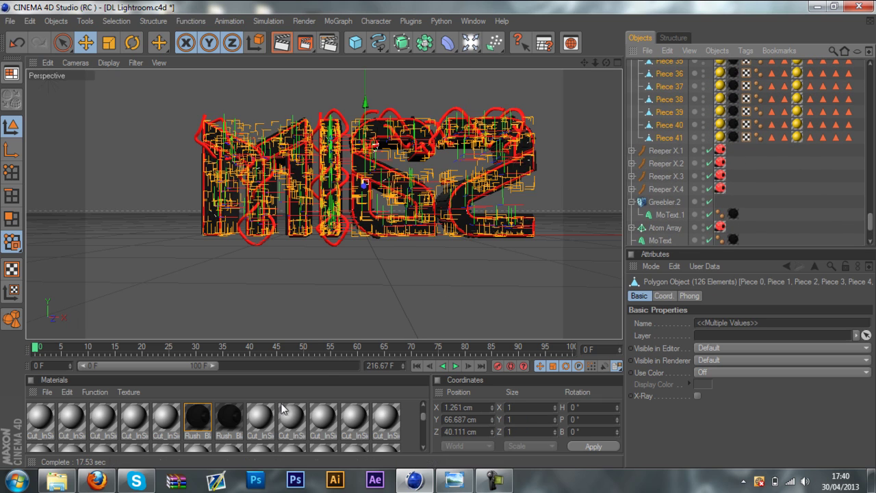
left_click(209, 421)
right_click(208, 421)
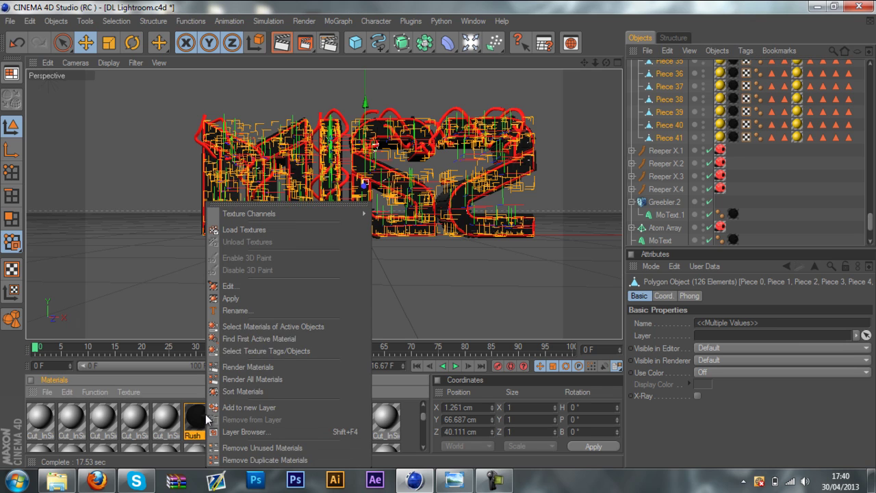
left_click(246, 299)
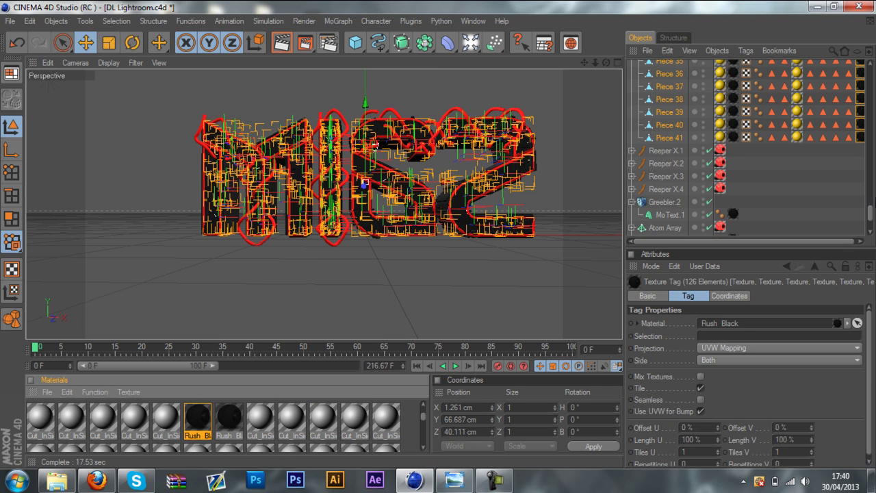
left_click_drag(870, 212, 870, 89)
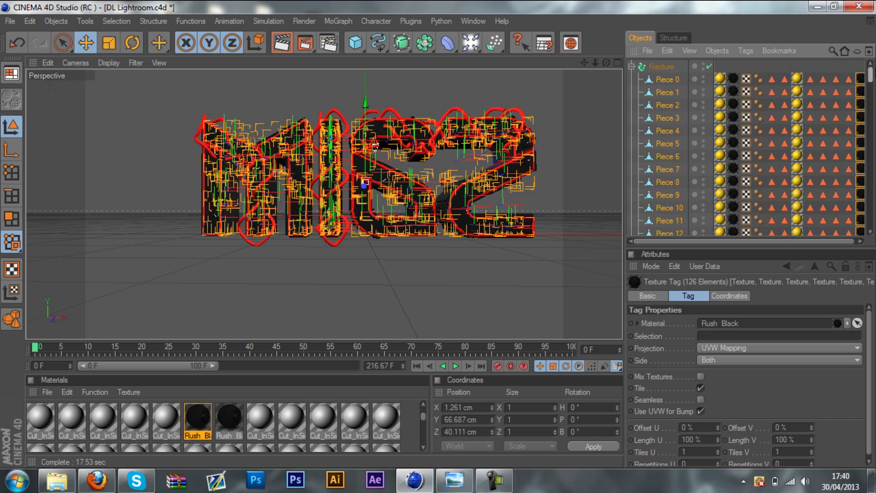
Step: Collapse the Fracture object's hierarchy and add a Random effector to it
left_click(631, 66)
left_click(640, 67)
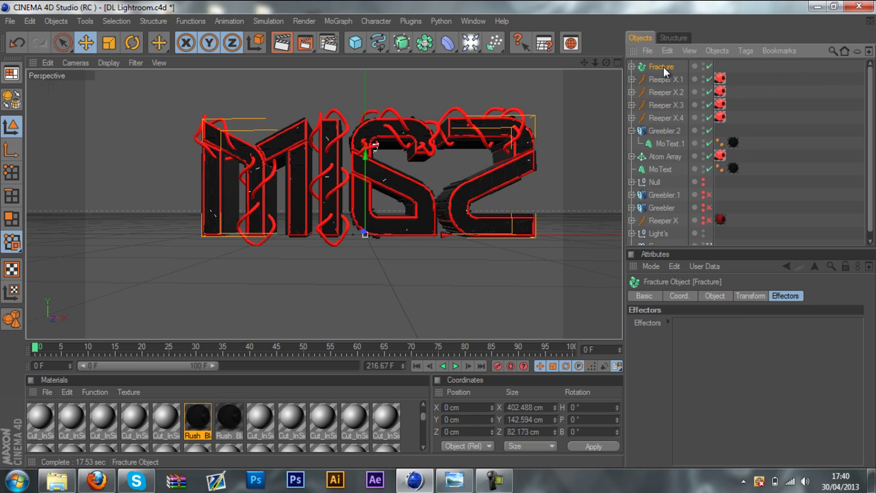
left_click(346, 21)
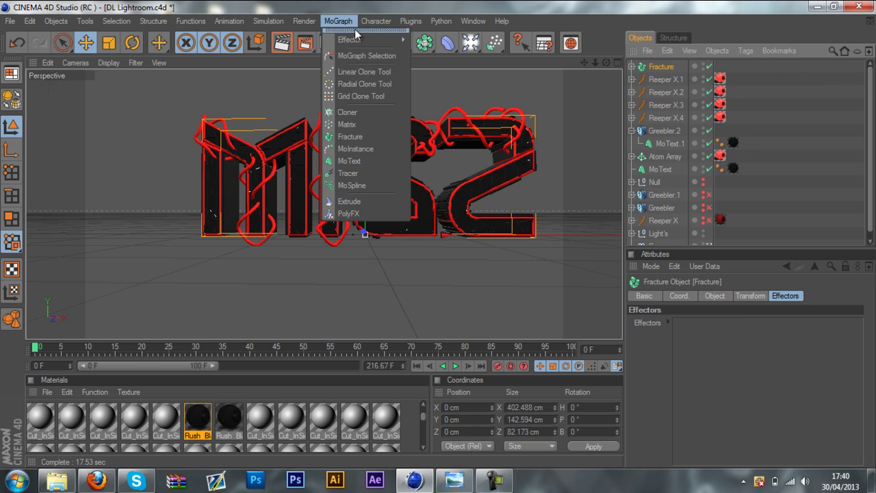
mouse_move(361, 39)
left_click(448, 121)
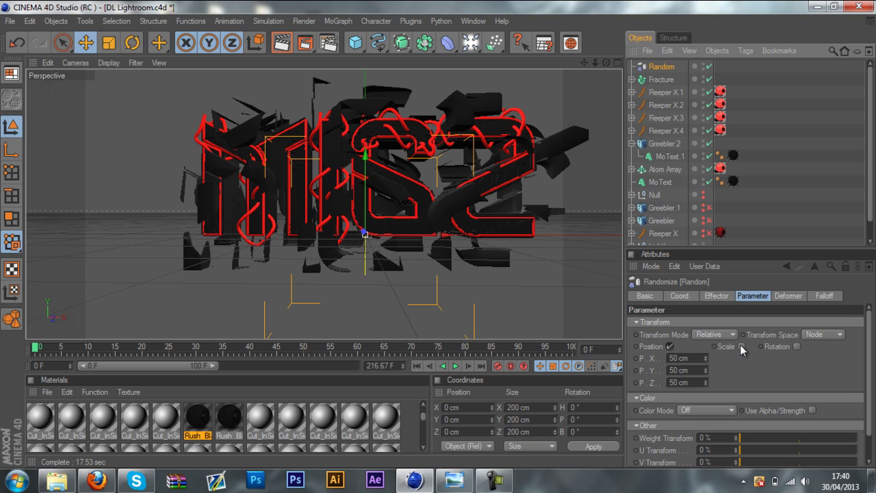
left_click(755, 298)
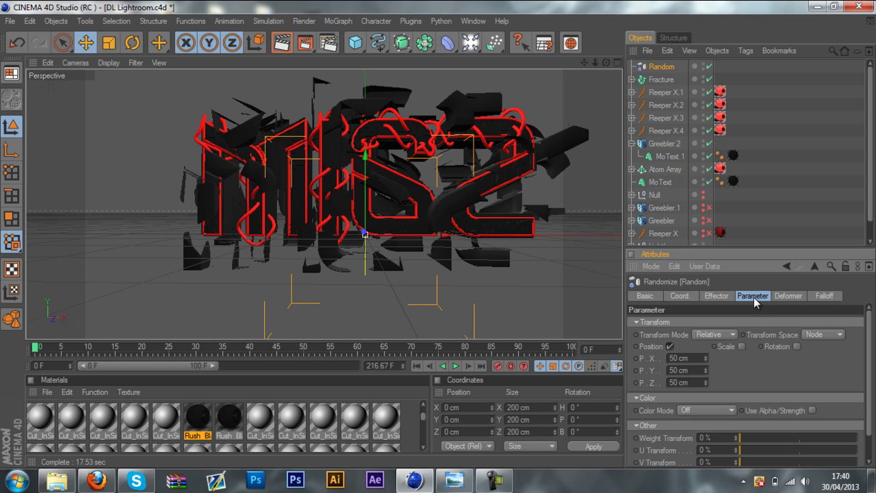
left_click(741, 346)
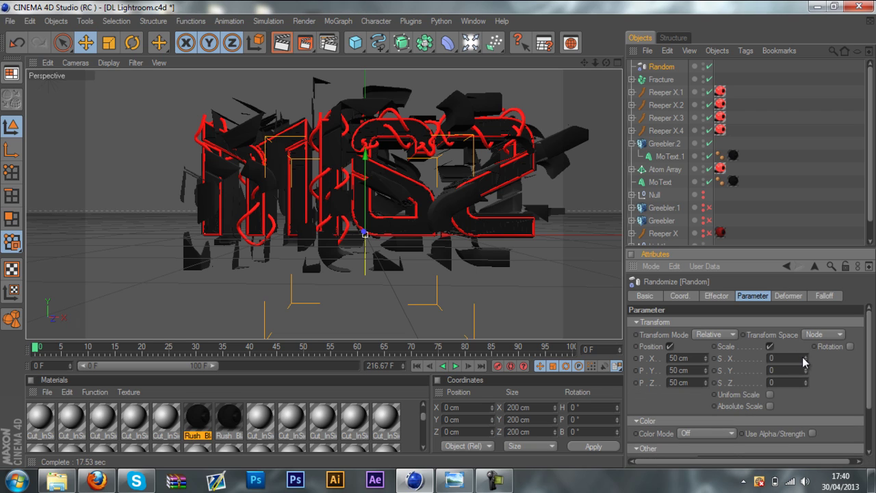
left_click_drag(825, 348, 824, 348)
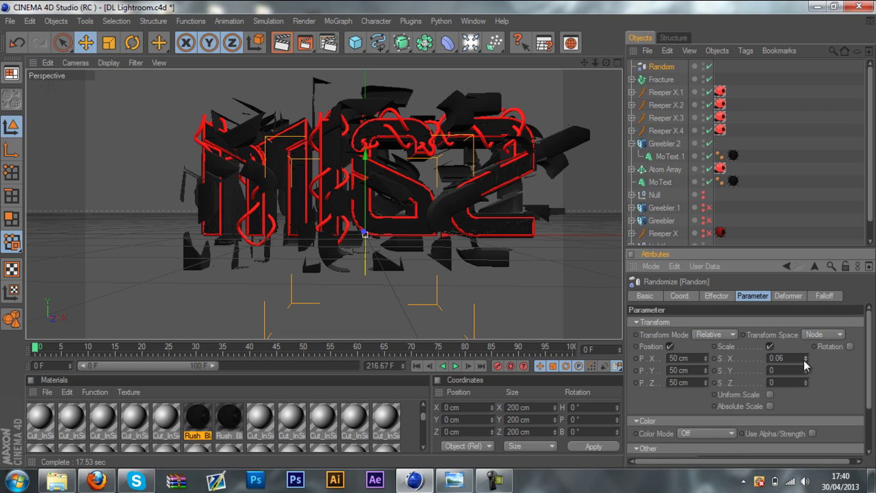
key("ctrl+z")
Step: Enable rotation randomization in the Random effector's parameters
left_click(796, 346)
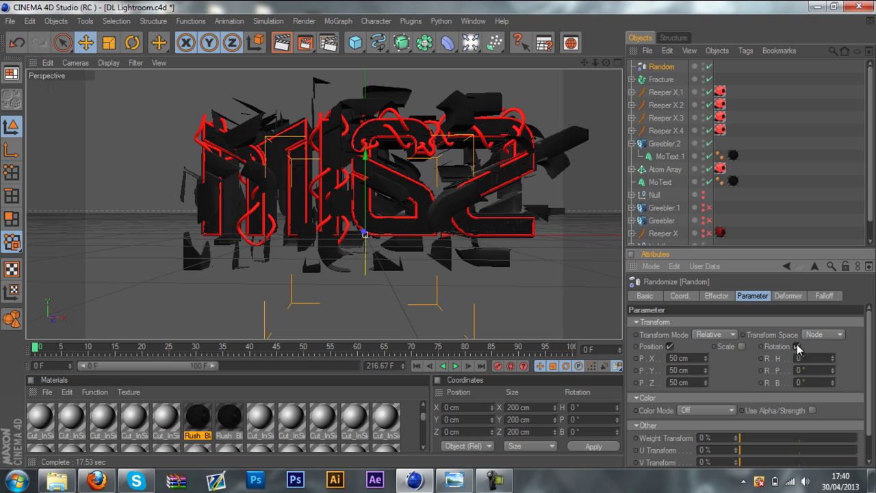
key("ctrl+z")
left_click(782, 212)
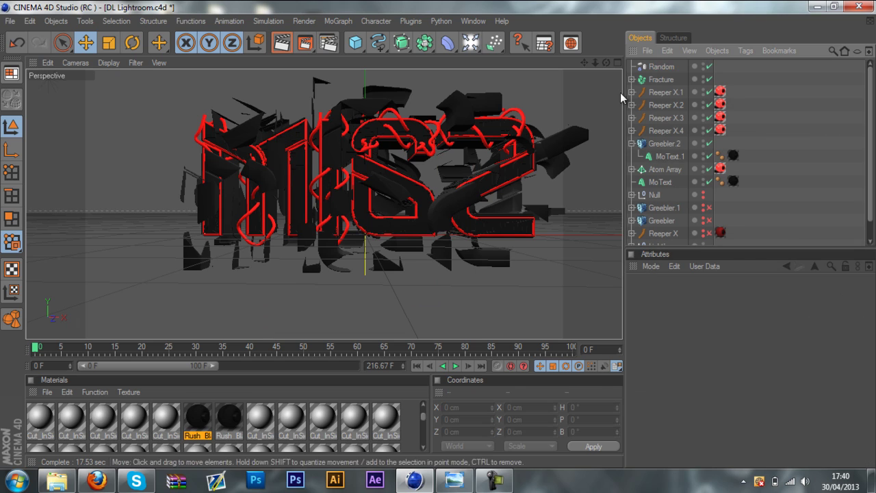
Step: Create a null object and group the Random effector and the Fracture object inside it
left_click_drag(357, 43, 387, 137)
left_click(666, 94)
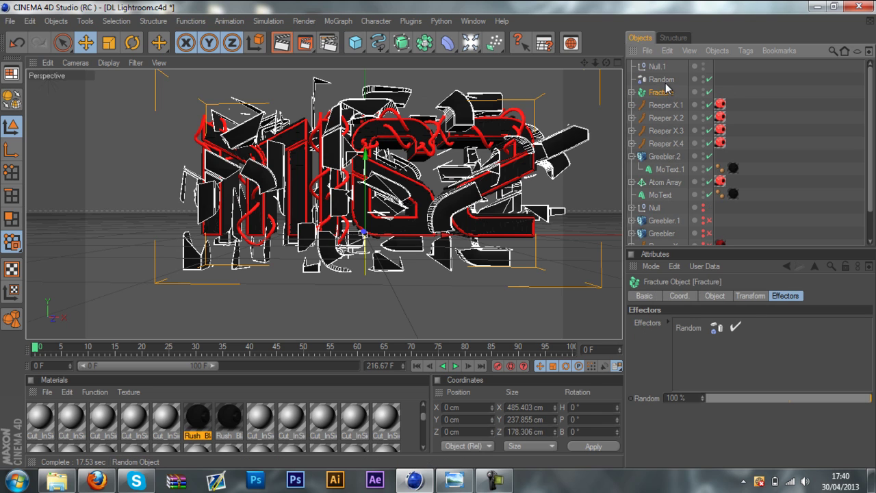
left_click(661, 80, "ctrl")
left_click_drag(661, 79, 656, 67)
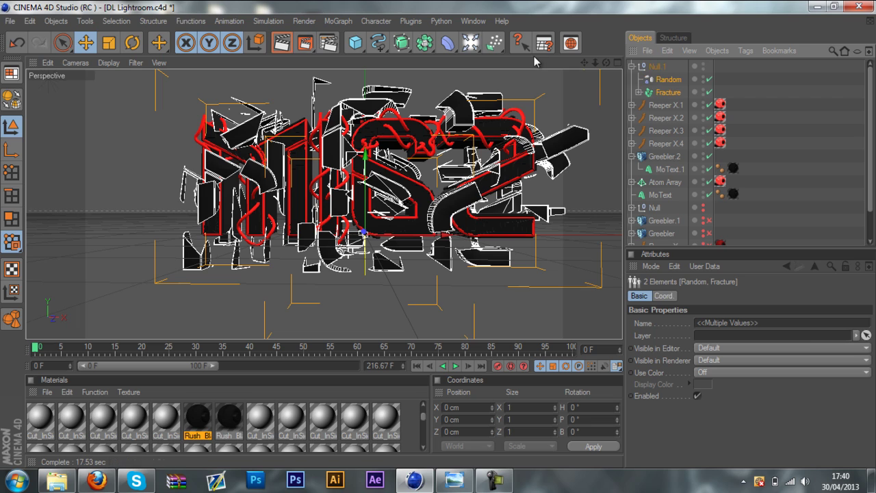
left_click(633, 67)
left_click(754, 74)
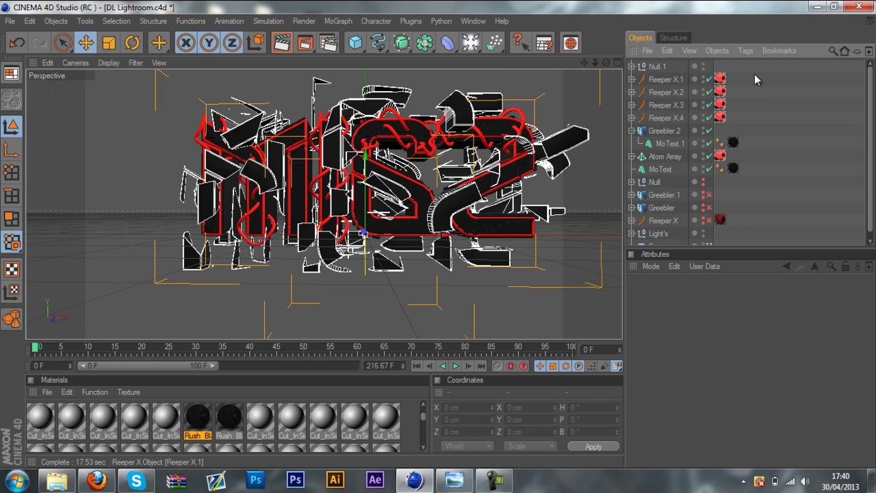
Step: Add a Greebler object and place the null containing the Random effector and Fracture inside it
left_click(411, 21)
mouse_move(472, 67)
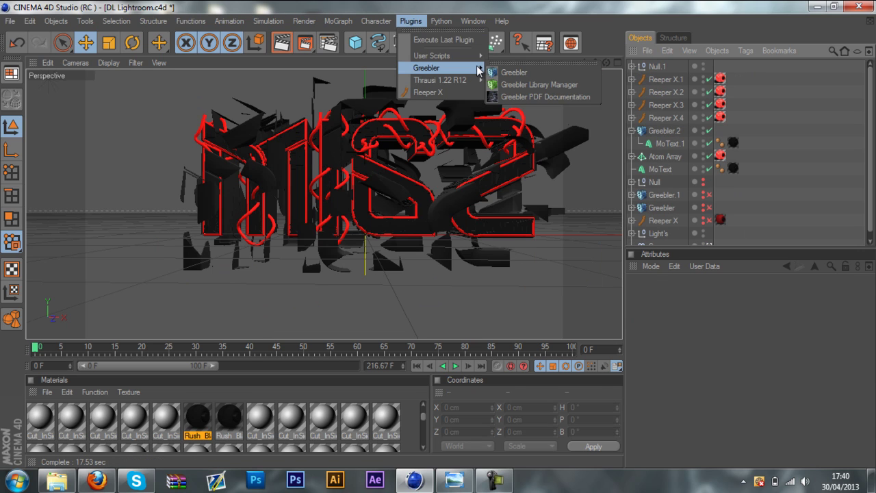
left_click(520, 71)
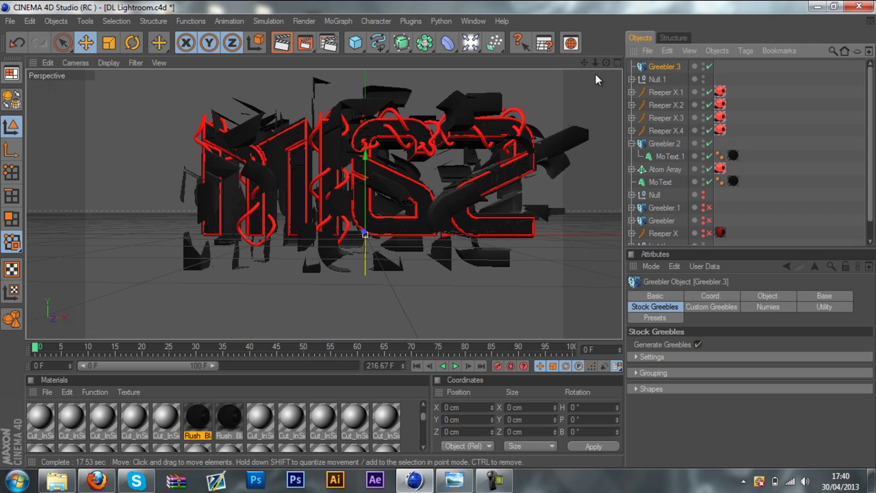
left_click_drag(653, 78, 656, 67)
left_click(632, 67)
left_click(662, 66)
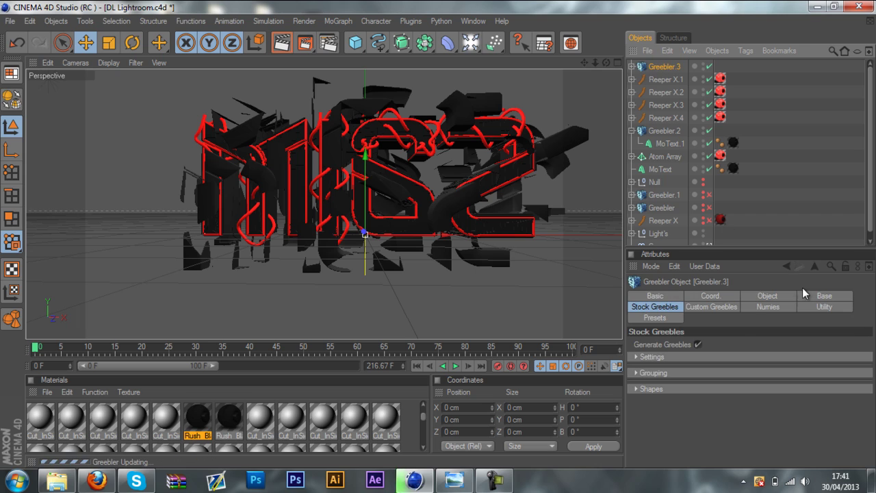
Step: Set the new Greebler's base height to 0 cm minimum and 5 cm maximum, and its bevel to 0 % minimum and 3 % maximum
left_click(810, 295)
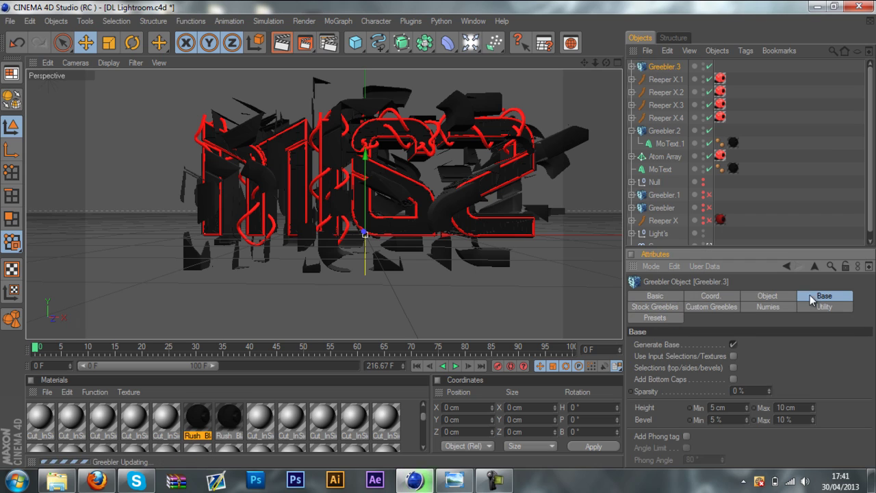
double_click(710, 407)
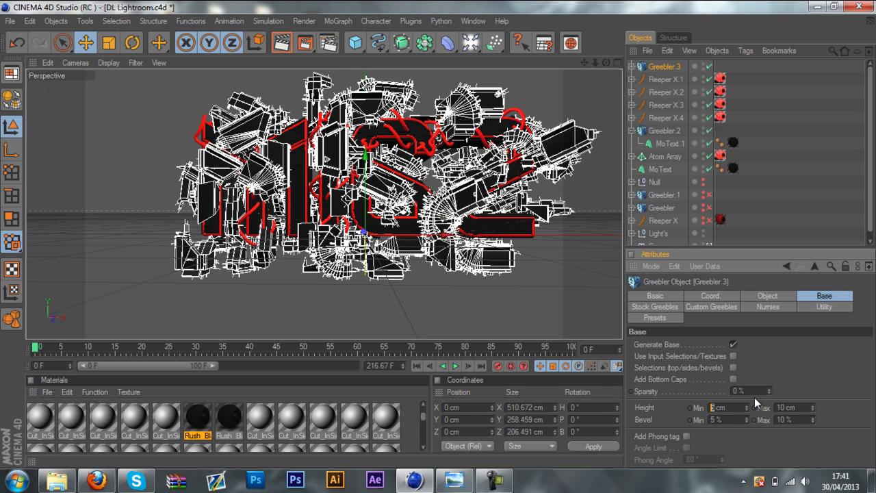
type("0")
key("Tab")
type("5")
key("Tab")
type("0")
key("Tab")
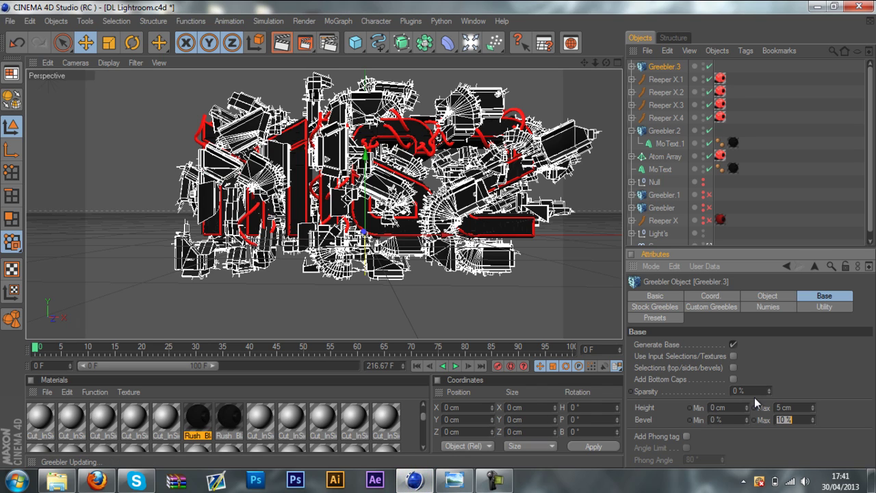
type("3")
key("Return")
Step: Turn off the generation of stock greebles for Greebler.3
left_click(665, 298)
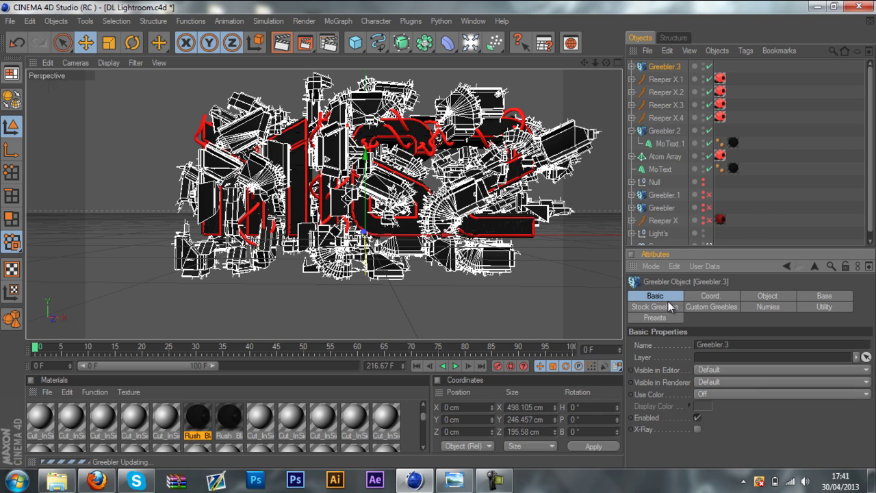
left_click(668, 304)
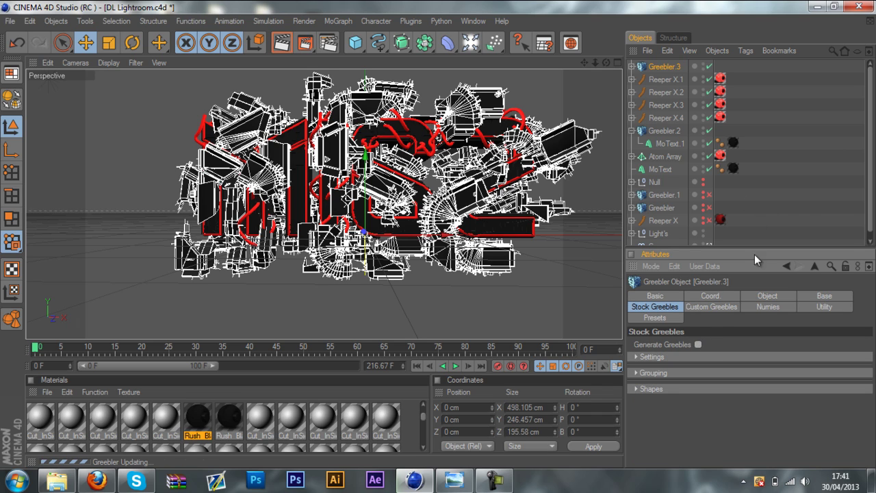
left_click(804, 209)
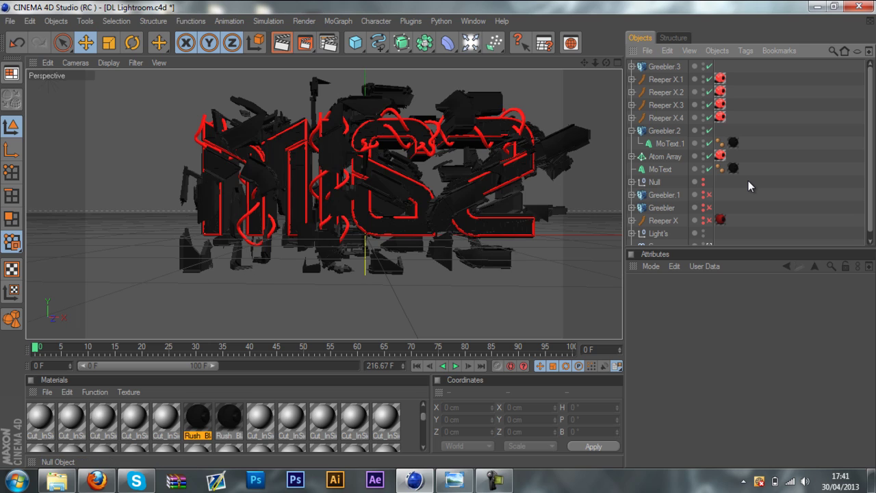
Step: Move all objects from Greebler.3 through MoText together by about 25 cm in the negative X direction
left_click(651, 68)
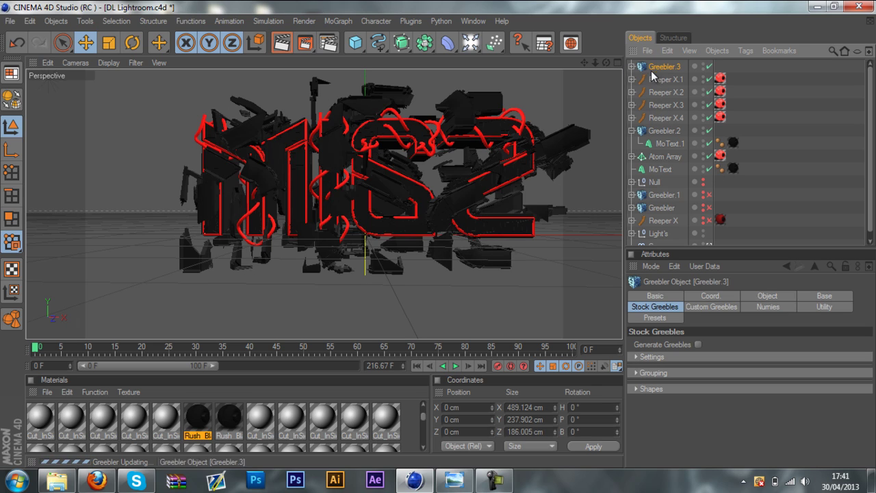
left_click(659, 169, "shift")
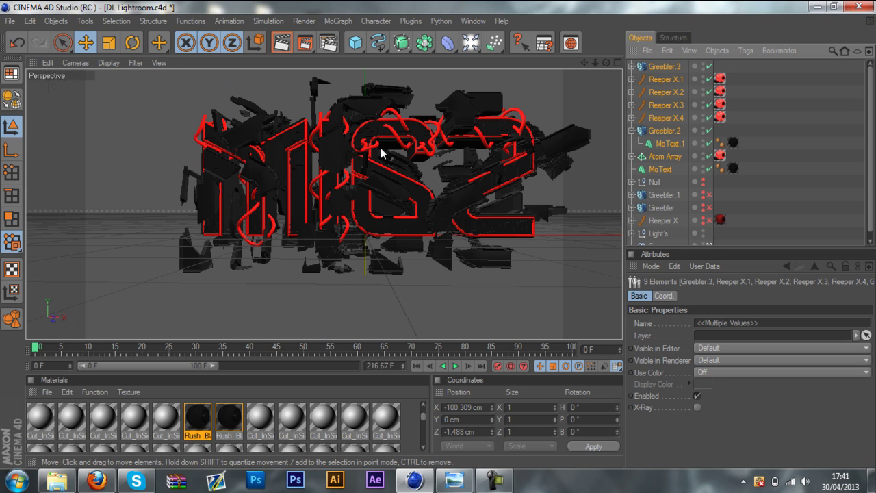
left_click_drag(451, 234, 432, 234)
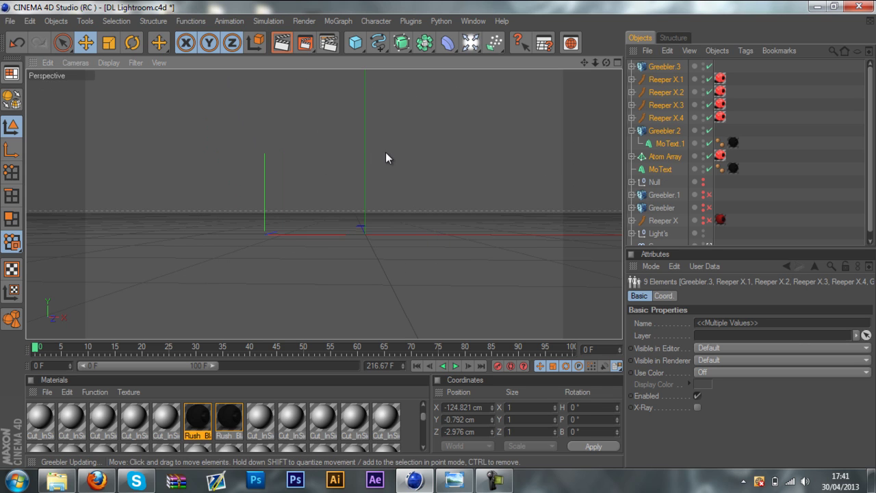
Step: Rotate the selected text, wire and greeble objects together to a pitch of -45°
left_click(132, 43)
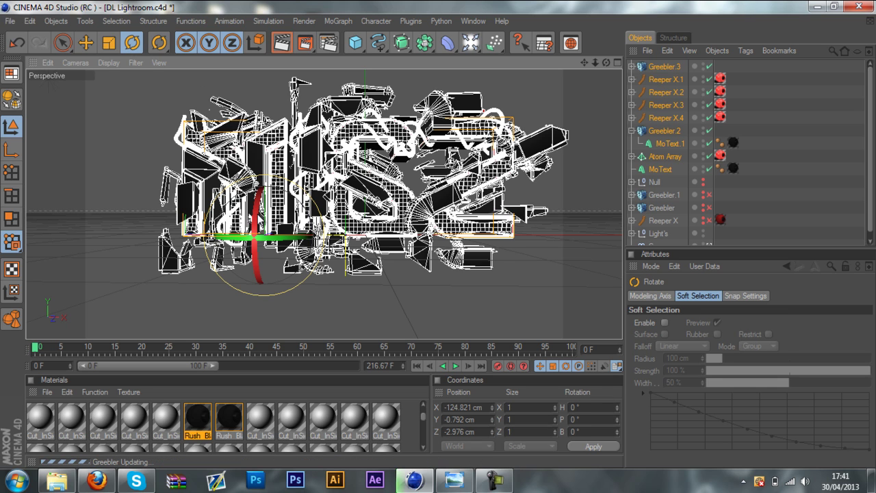
left_click_drag(260, 217, 262, 195)
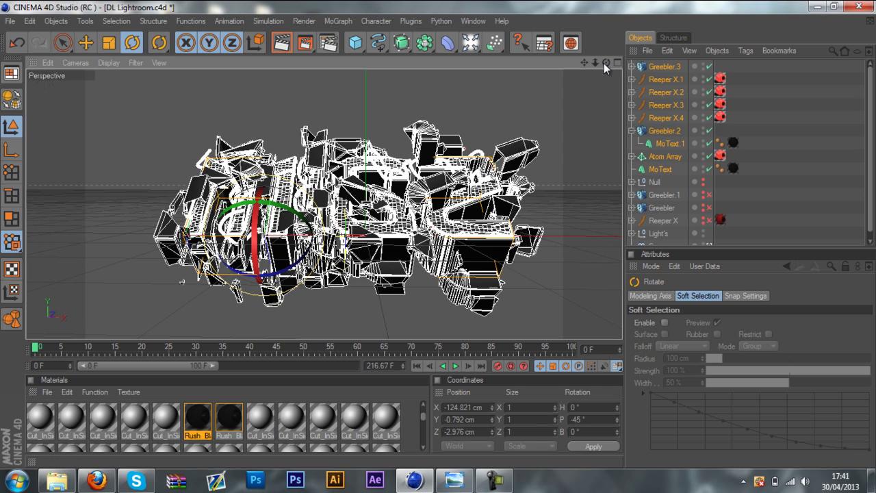
left_click(760, 196)
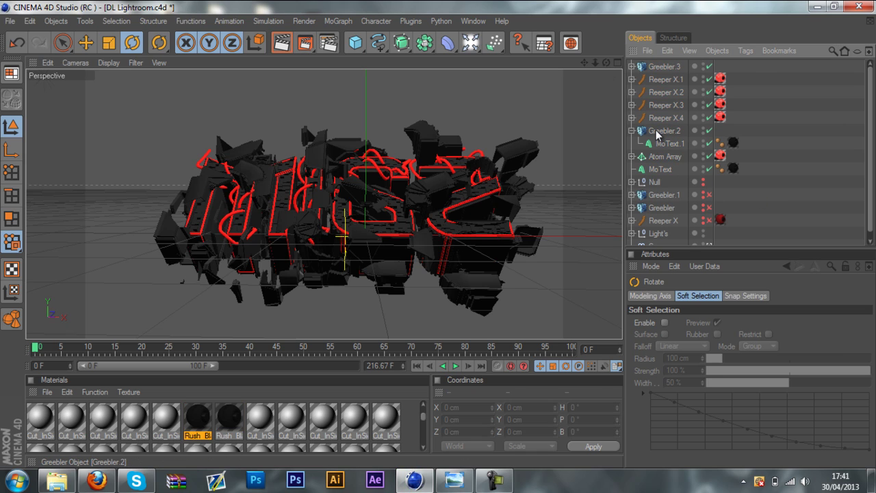
Step: Reselect the objects from Greebler.3 through MoText and rotate them together to a pitch of -30°
left_click(665, 68)
left_click(661, 169, "shift")
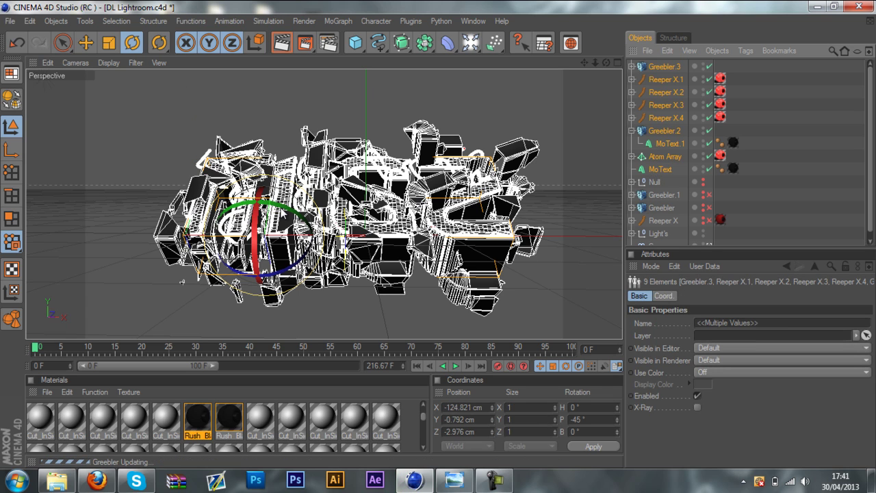
left_click_drag(256, 216, 256, 223)
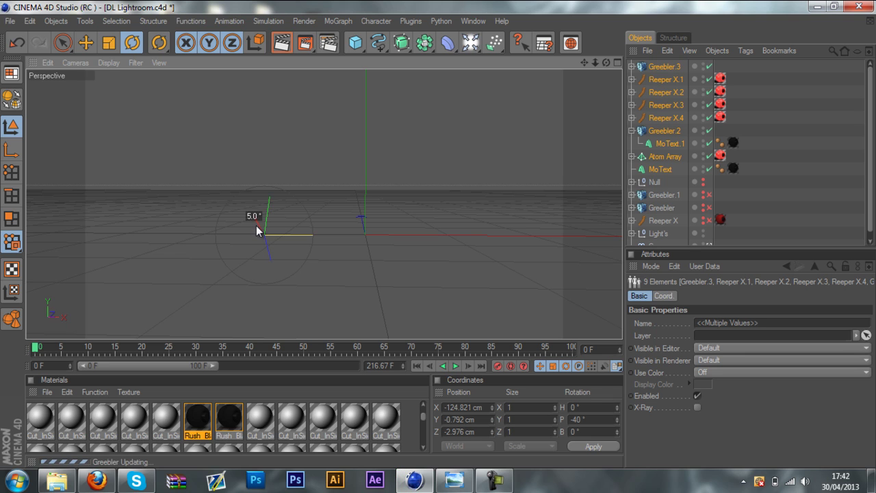
left_click_drag(256, 225, 271, 235)
left_click(802, 127)
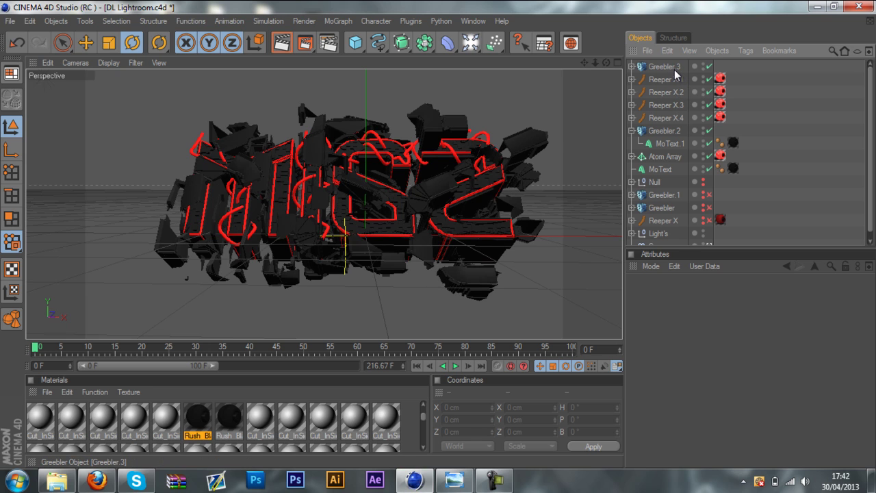
Step: Select the Random effector nested inside Greebler.3 and set its heading rotation to 8°
left_click(674, 69)
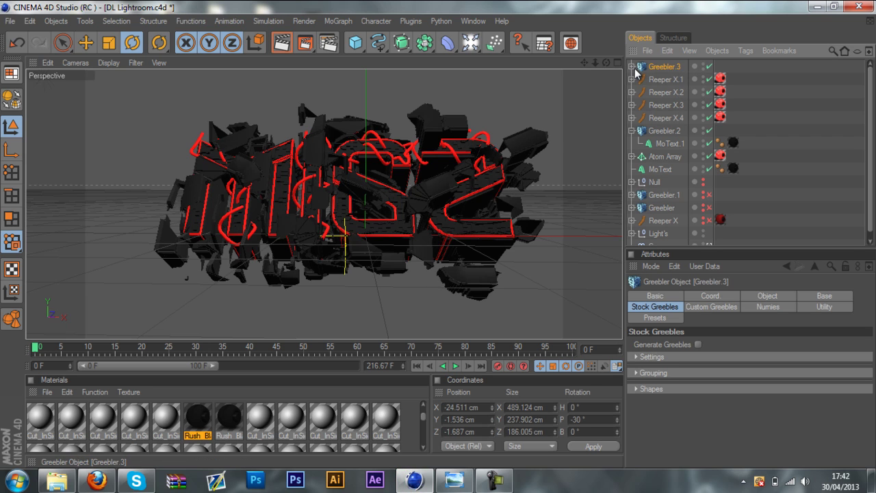
left_click(631, 67)
left_click(638, 79)
left_click(675, 92)
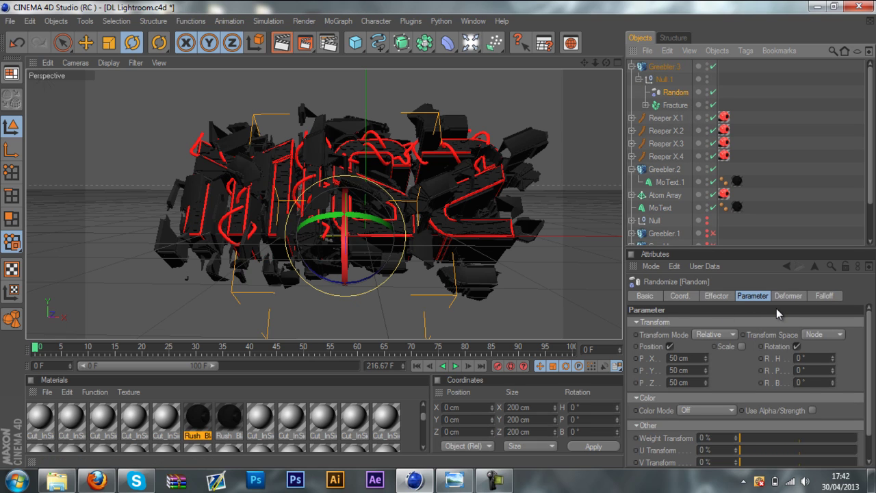
left_click(833, 356)
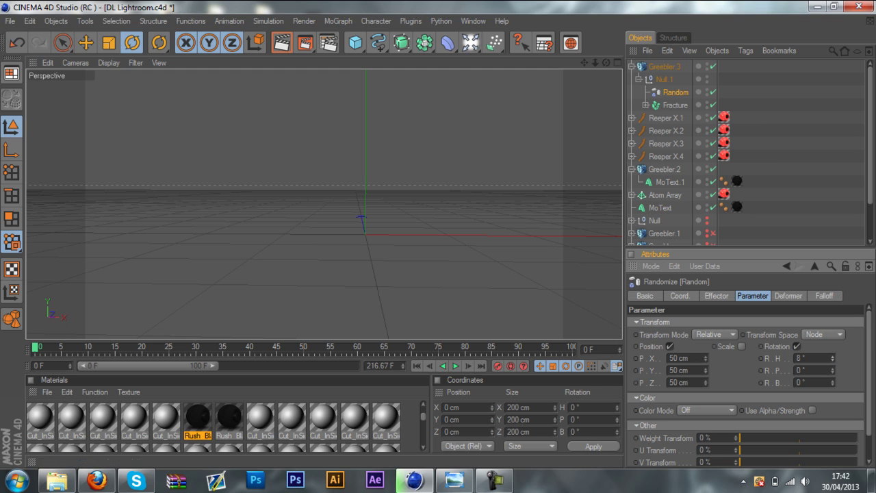
left_click_drag(832, 358, 832, 353)
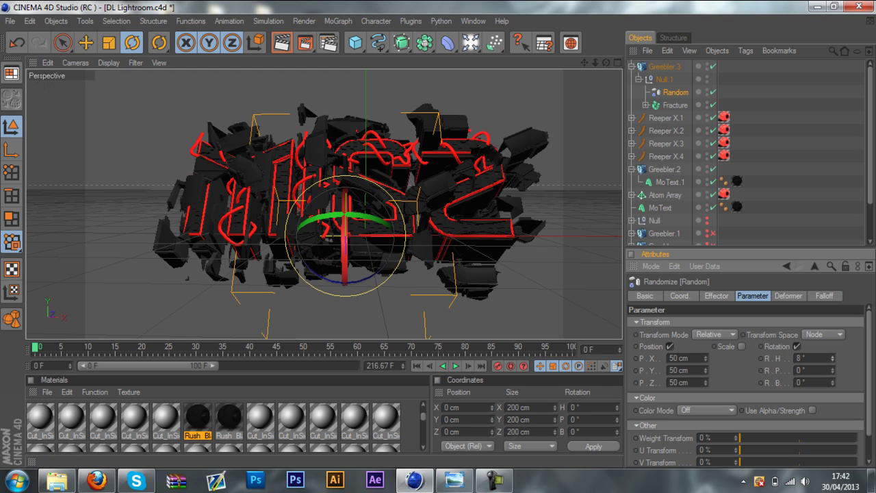
Step: Set the Random effector's heading and bank rotation to 15° each and activate the Move tool
double_click(798, 358)
type("15")
key("Tab")
key("Tab")
type("15")
key("Return")
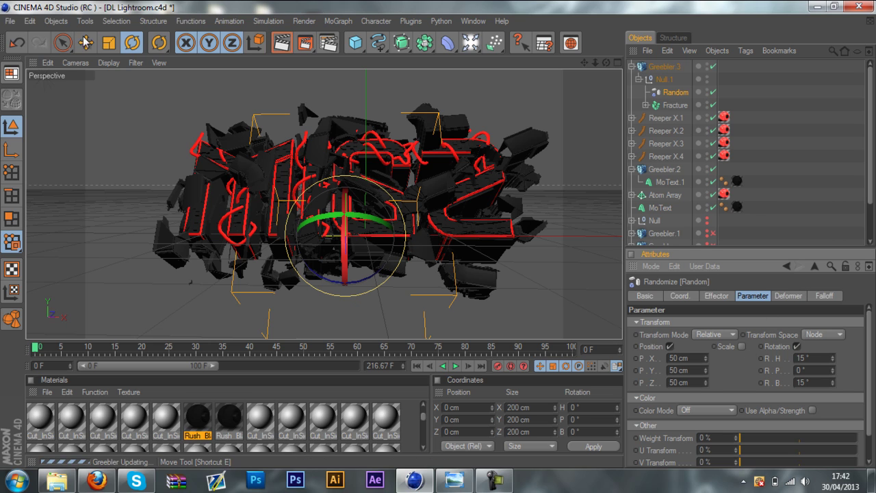
key("e")
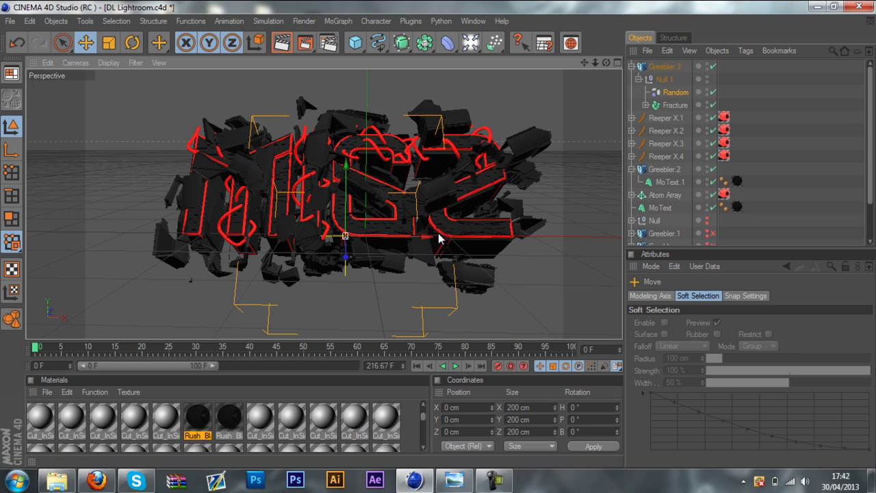
Step: Select Greebler.3 and scale all its fractured pieces up slightly
left_click(670, 67)
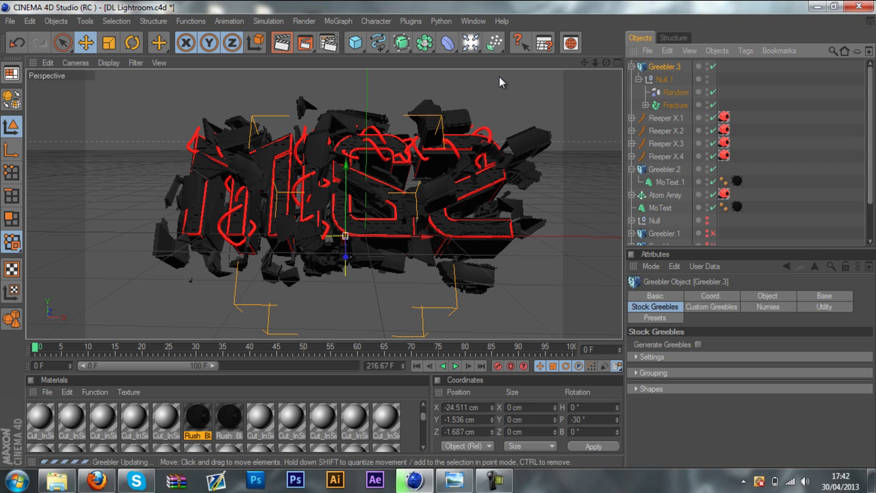
left_click(109, 43)
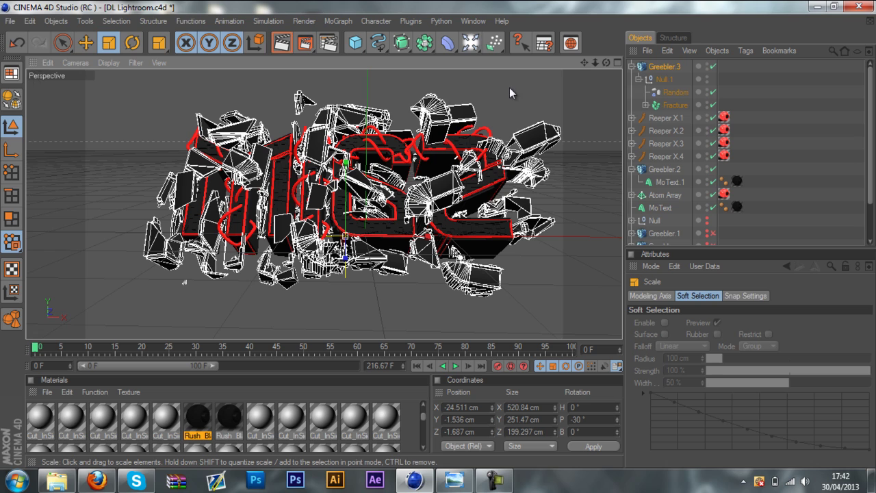
Step: Enable scale variation on the Random effector and set its X, Y and Z scale to 2
left_click(674, 91)
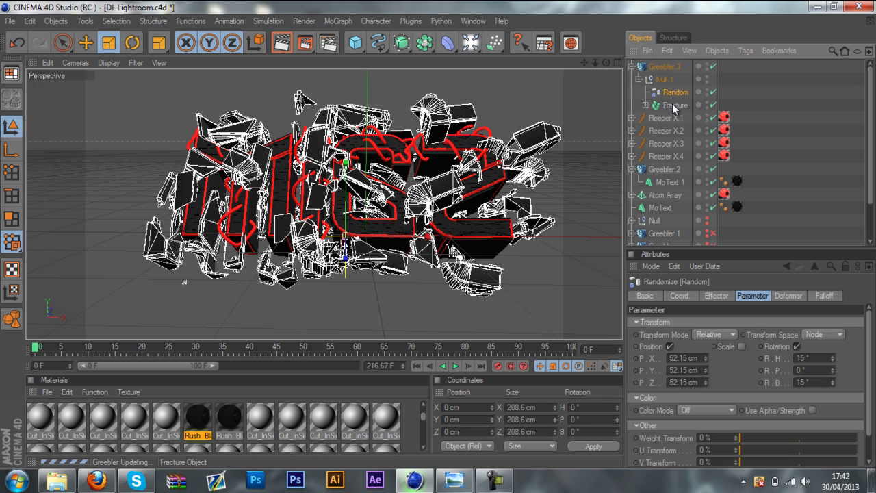
left_click(741, 346)
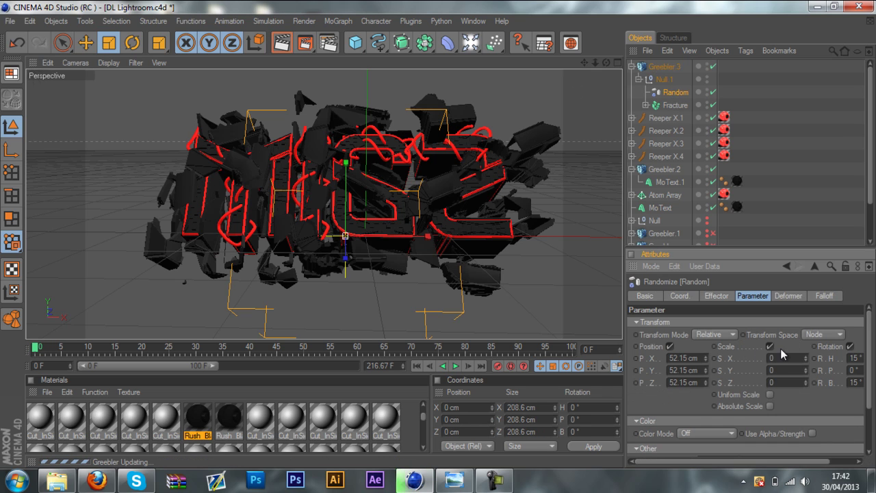
left_click_drag(774, 357, 762, 356)
type("2")
key("Tab")
type("2")
key("Tab")
type("2")
key("Return")
Step: Set the Random effector's X, Y and Z scale to 1 and its pitch rotation to 15°
double_click(771, 358)
type("1")
key("Tab")
type("1")
key("Tab")
type("1")
key("Return")
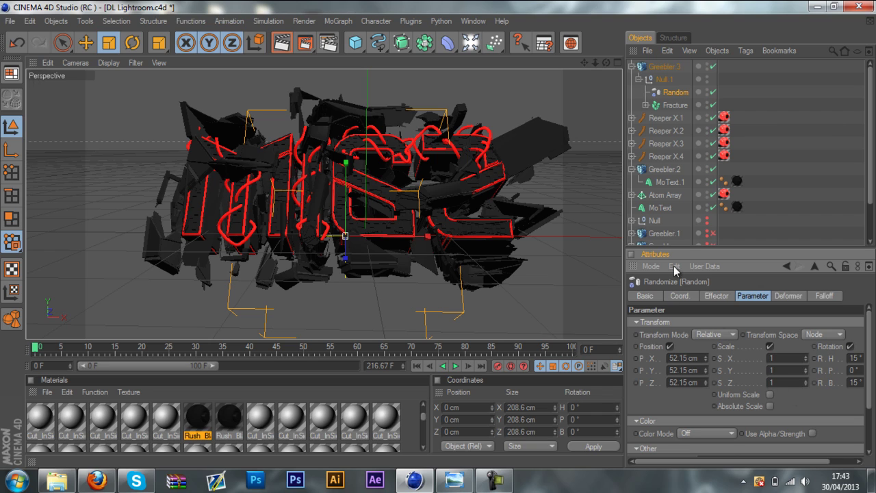
left_click(852, 369)
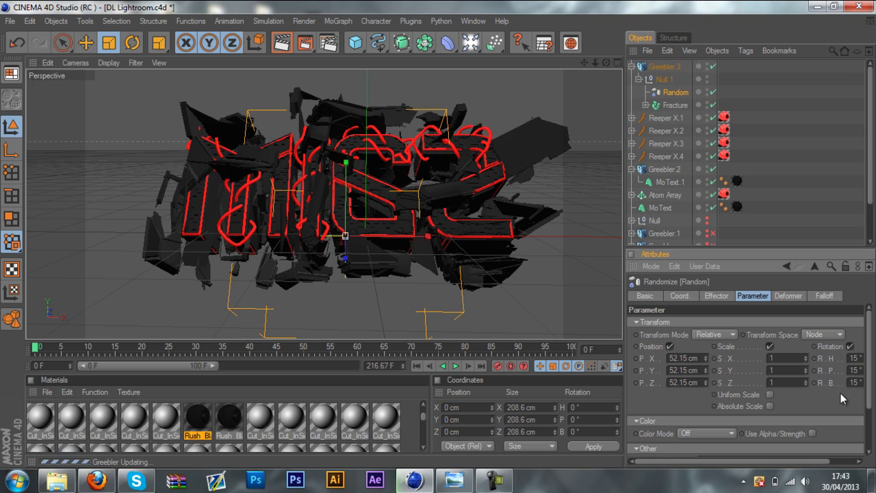
key("Return")
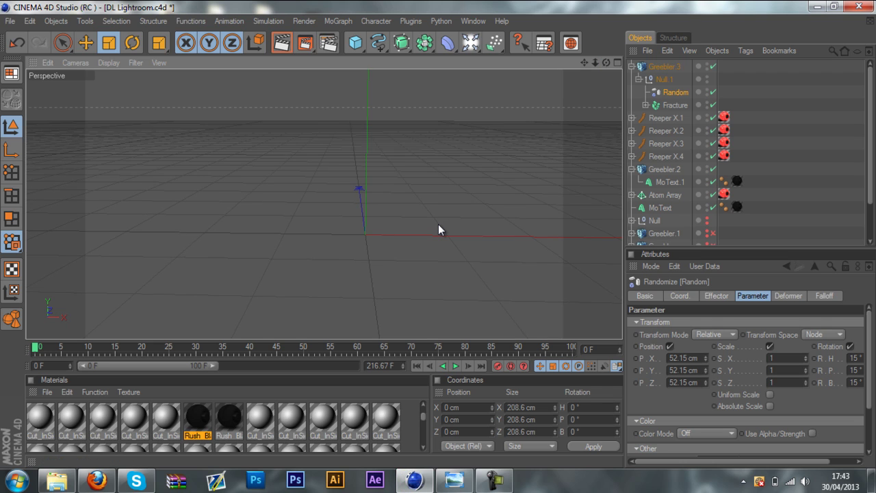
Step: Scale Greebler.3 up a little more around the text and render the perspective view with nothing selected
left_click(663, 67)
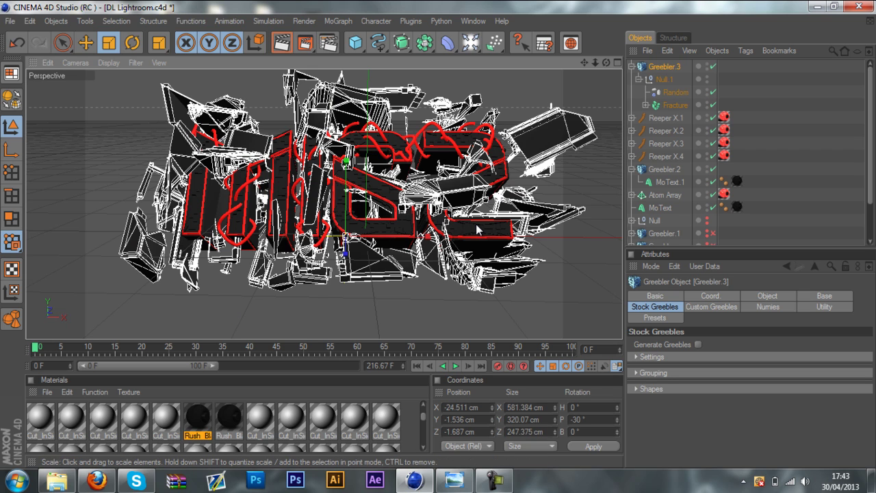
left_click(745, 92)
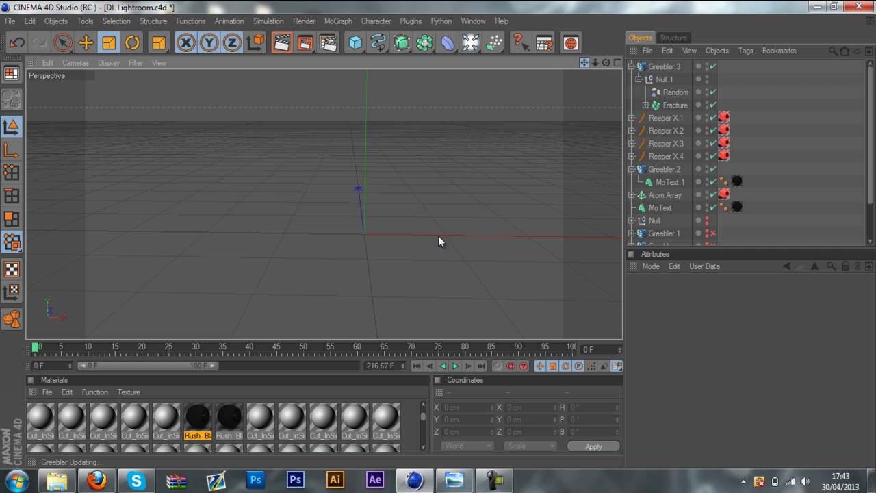
left_click(281, 44)
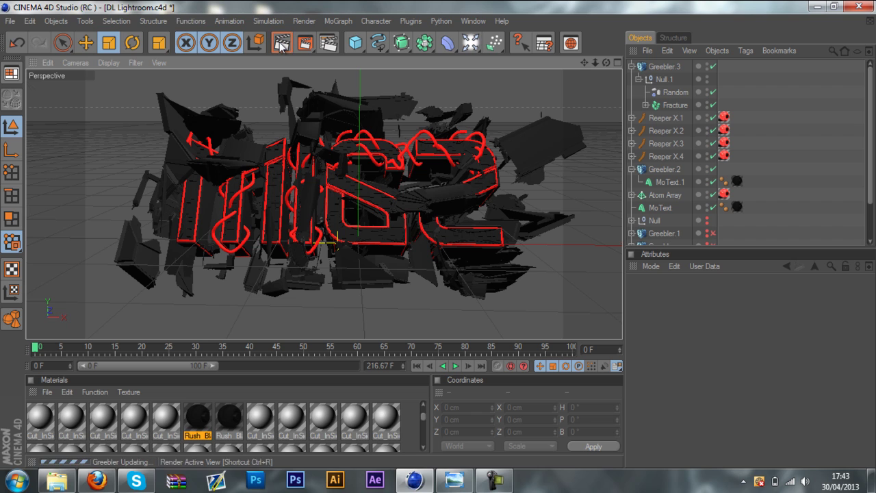
left_click(496, 479)
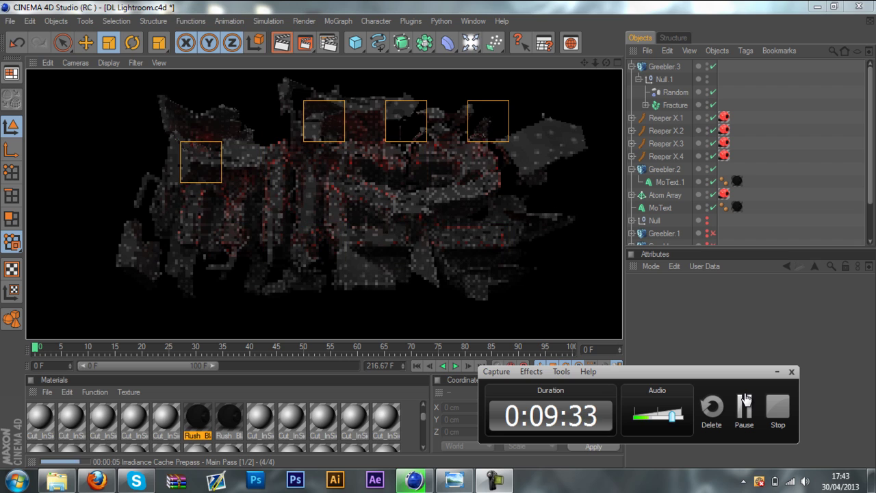
left_click(745, 400)
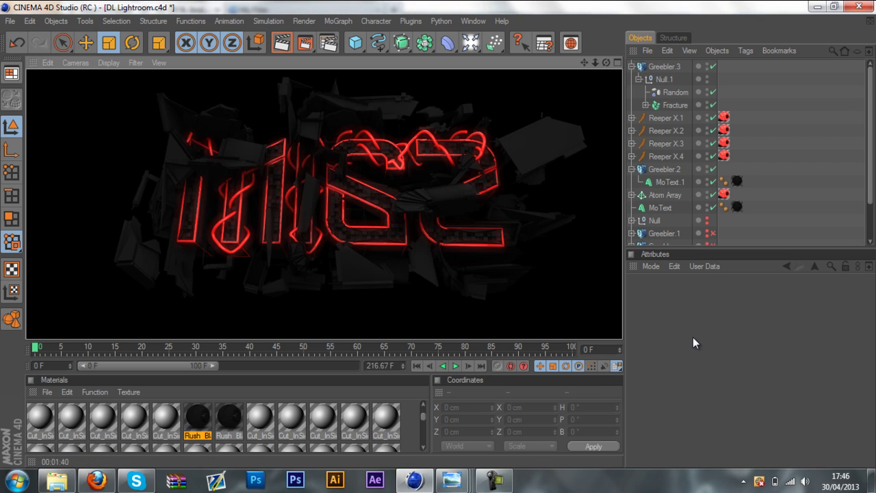